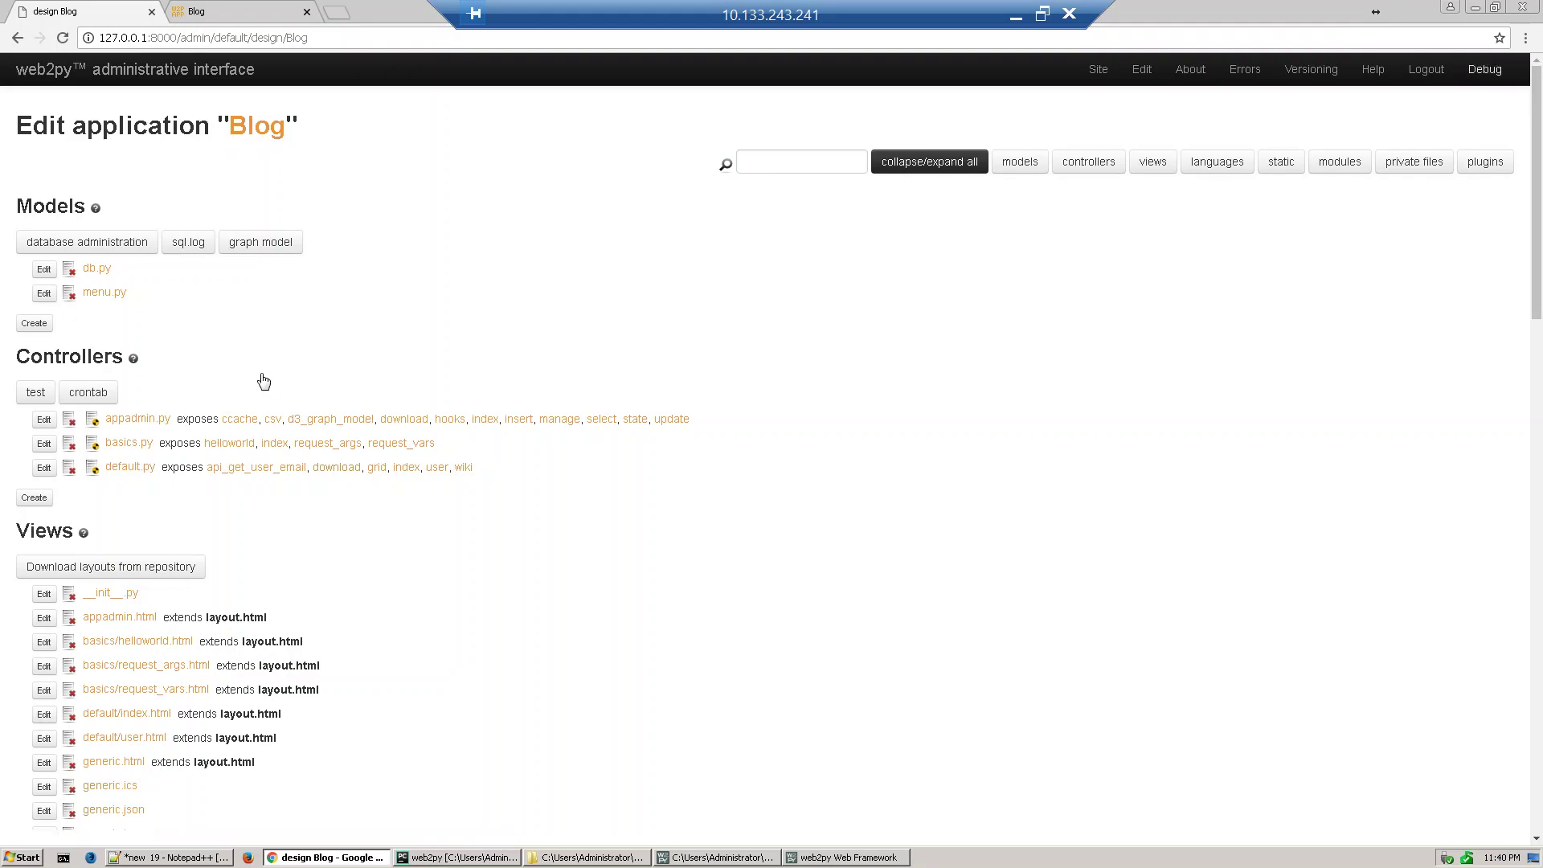
Open basics.py, enlarge the code font, and review request_vars zeroing num1, num2 and total
left_click(43, 444)
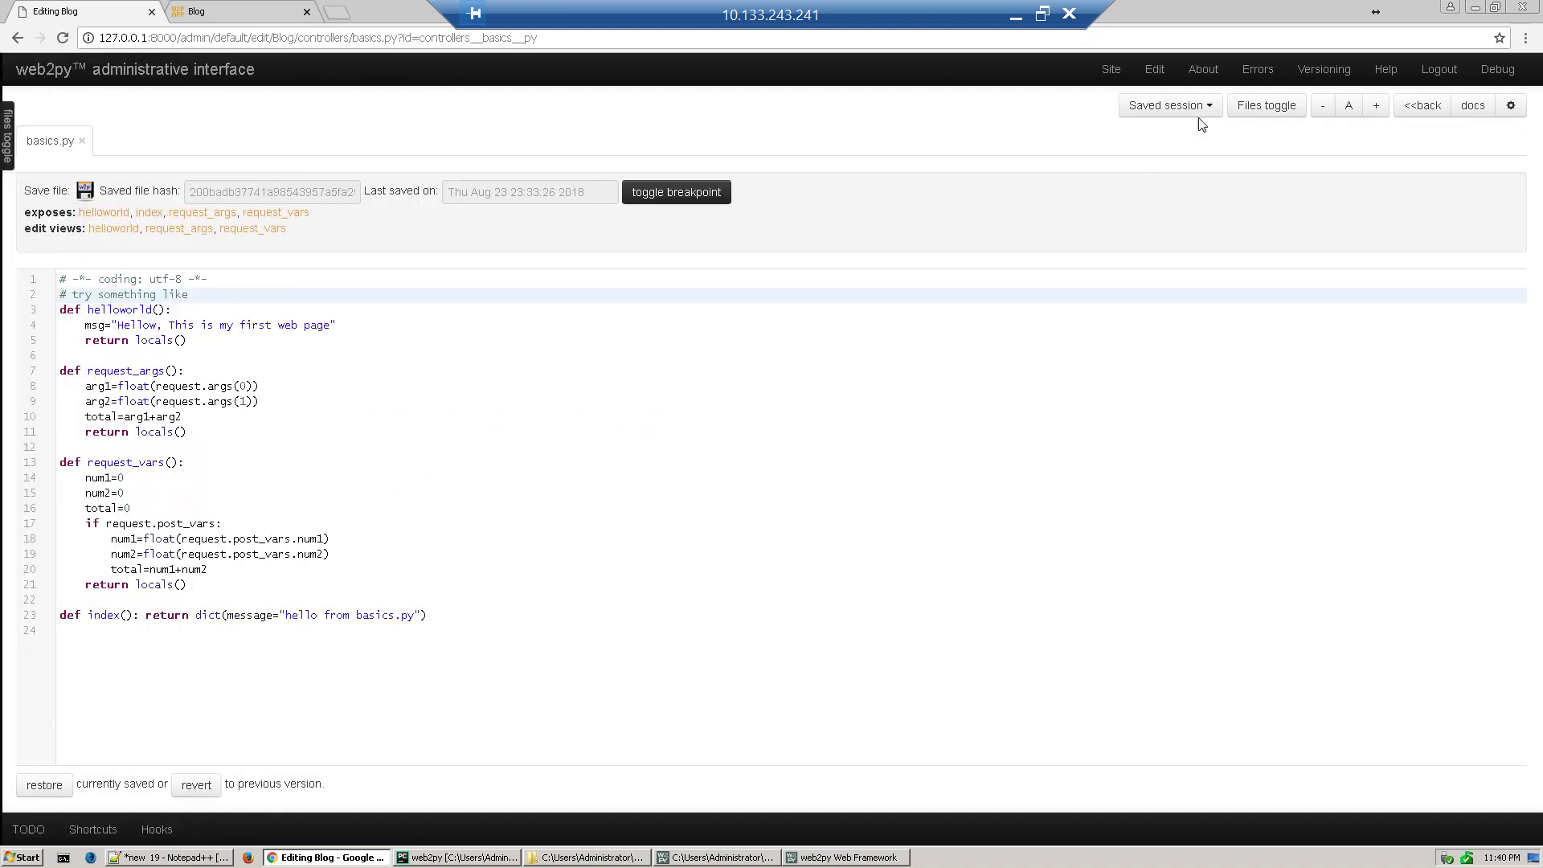
left_click(1375, 106)
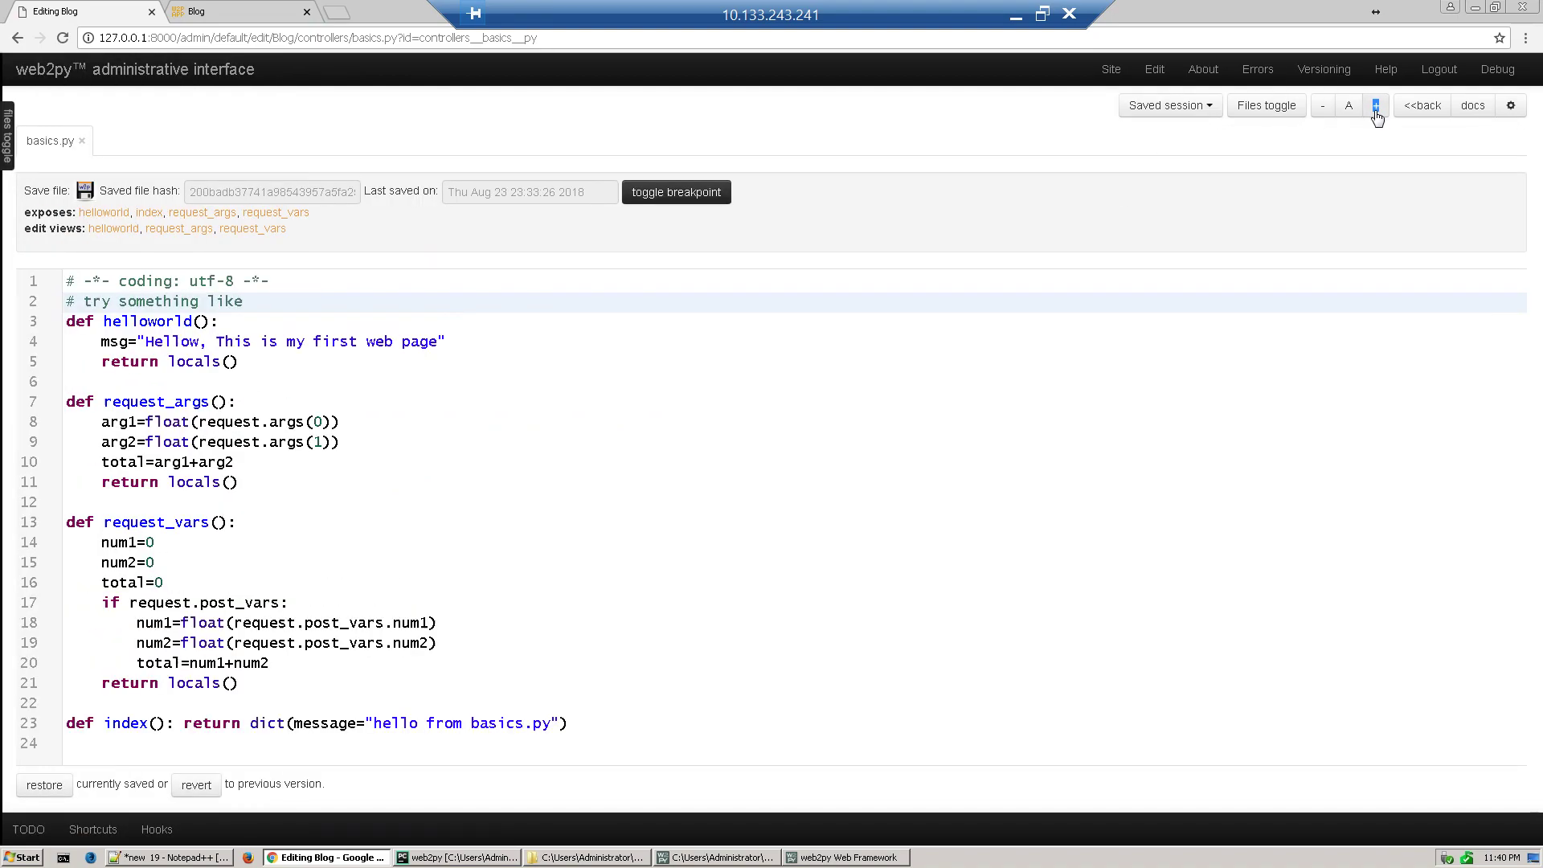
left_click(157, 521)
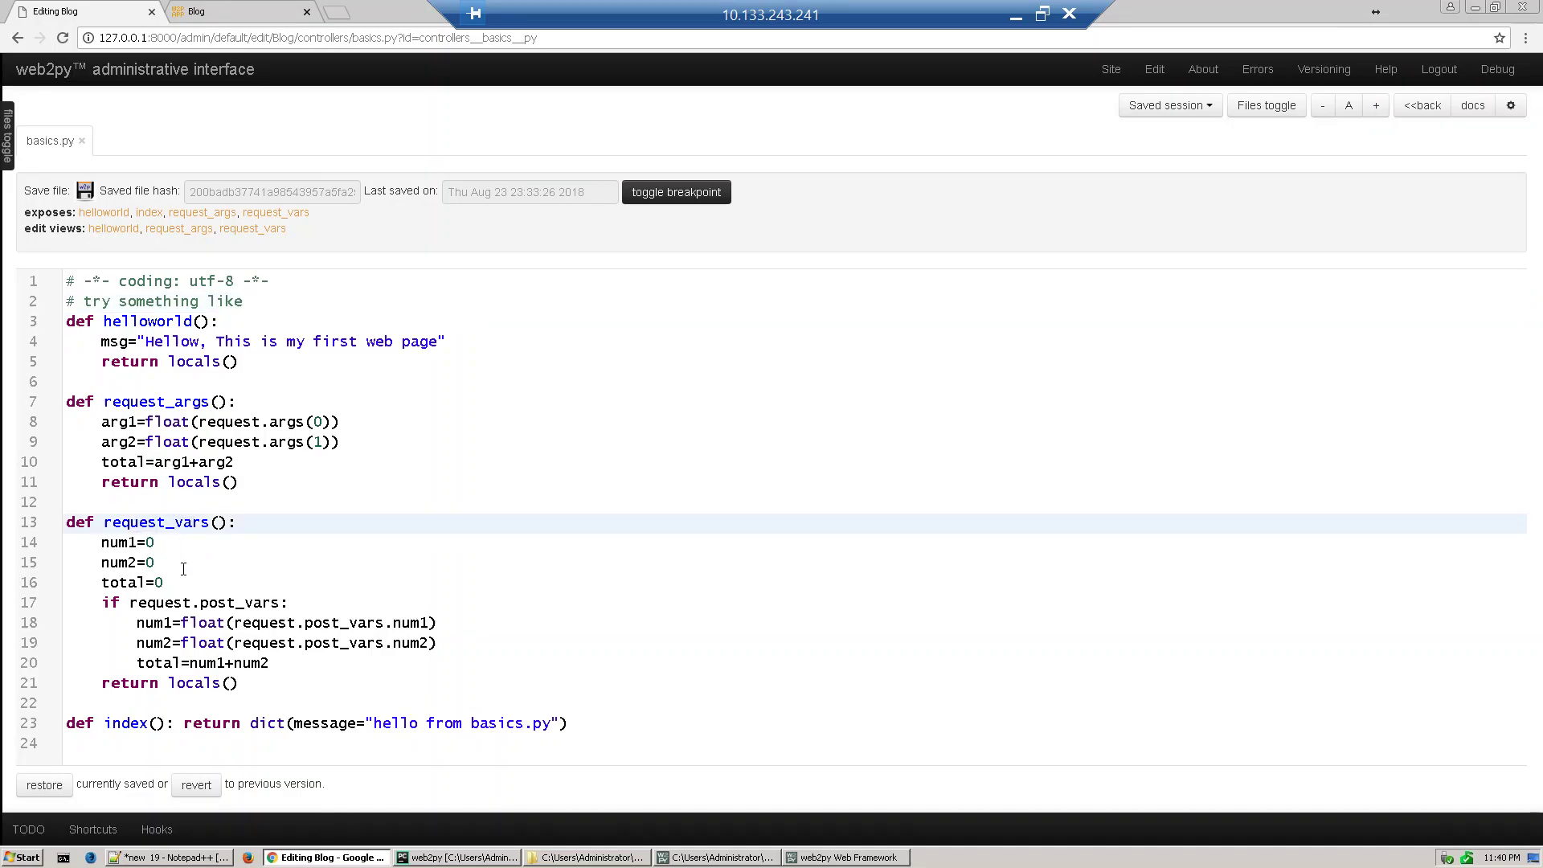
left_click_drag(170, 583, 102, 544)
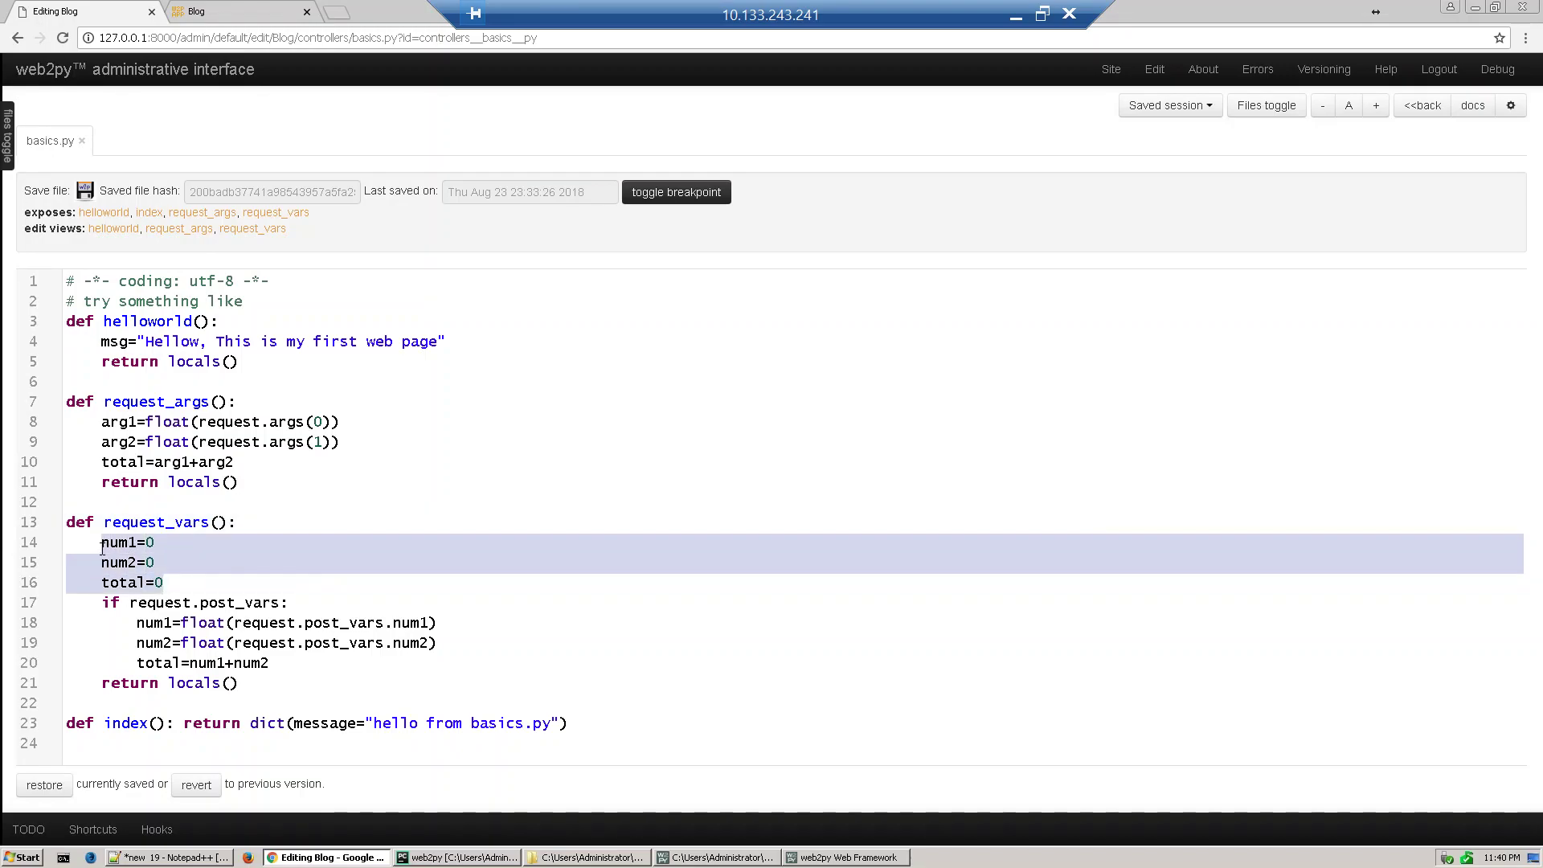
Review the request.post_vars check, the num1 and num2 reads, and total=num1+num2
left_click(172, 601)
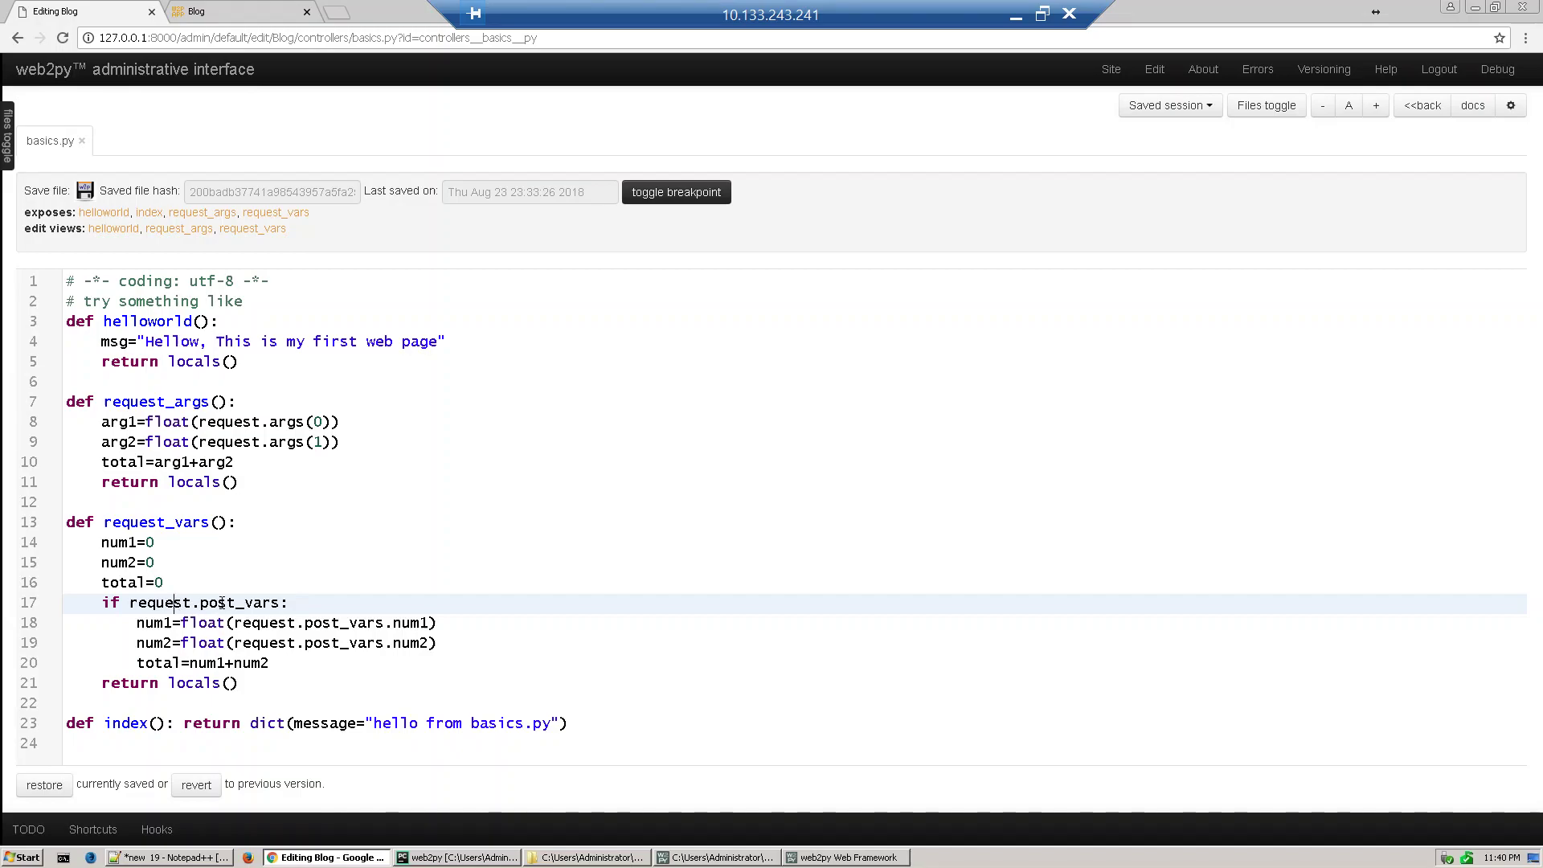
left_click_drag(199, 601, 283, 601)
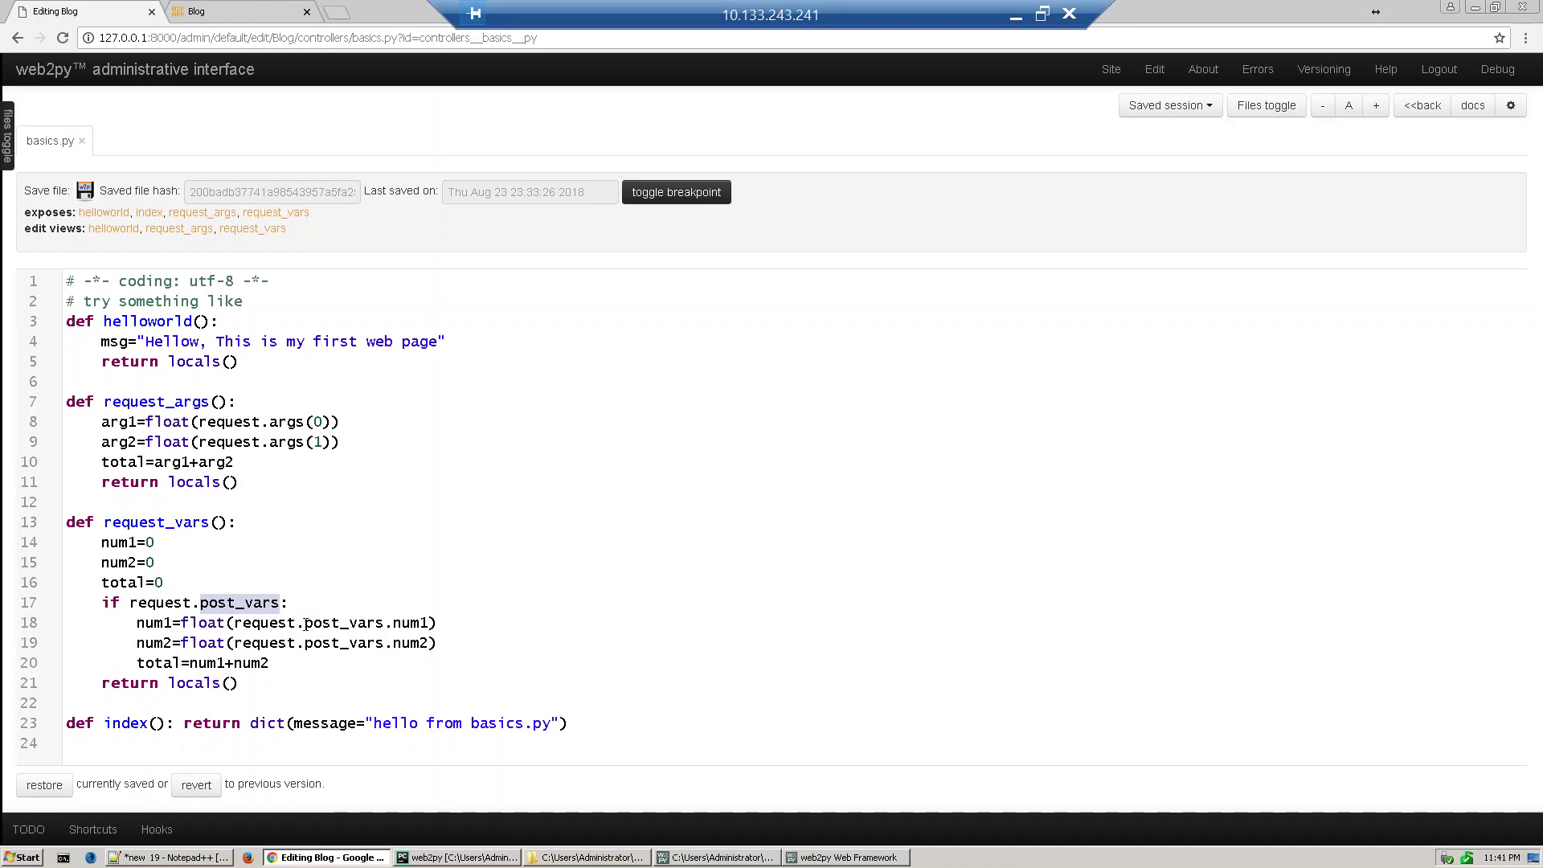
left_click(404, 641)
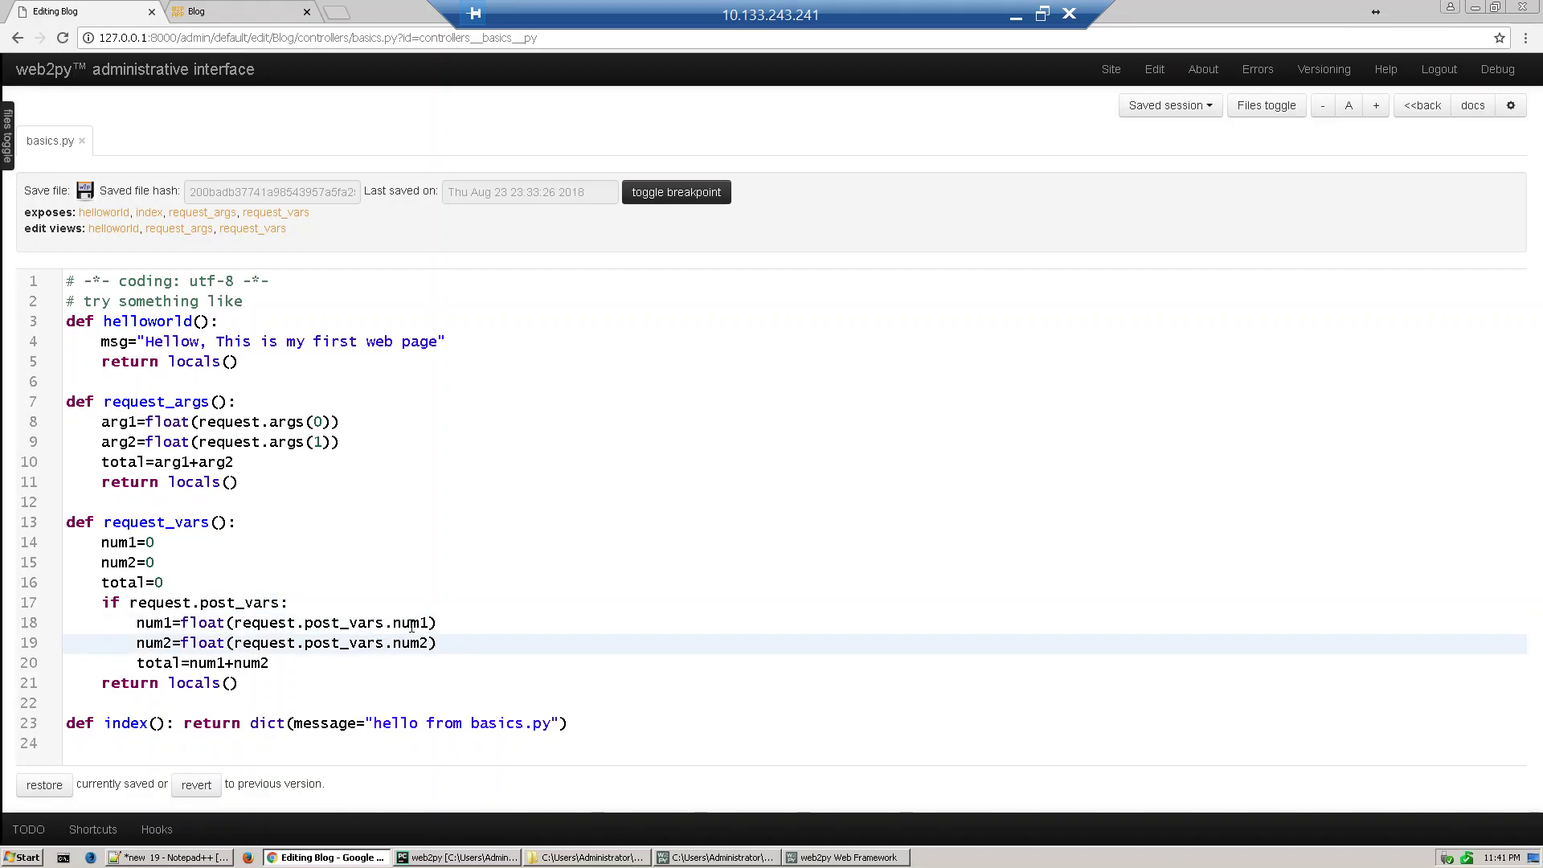
left_click(395, 622)
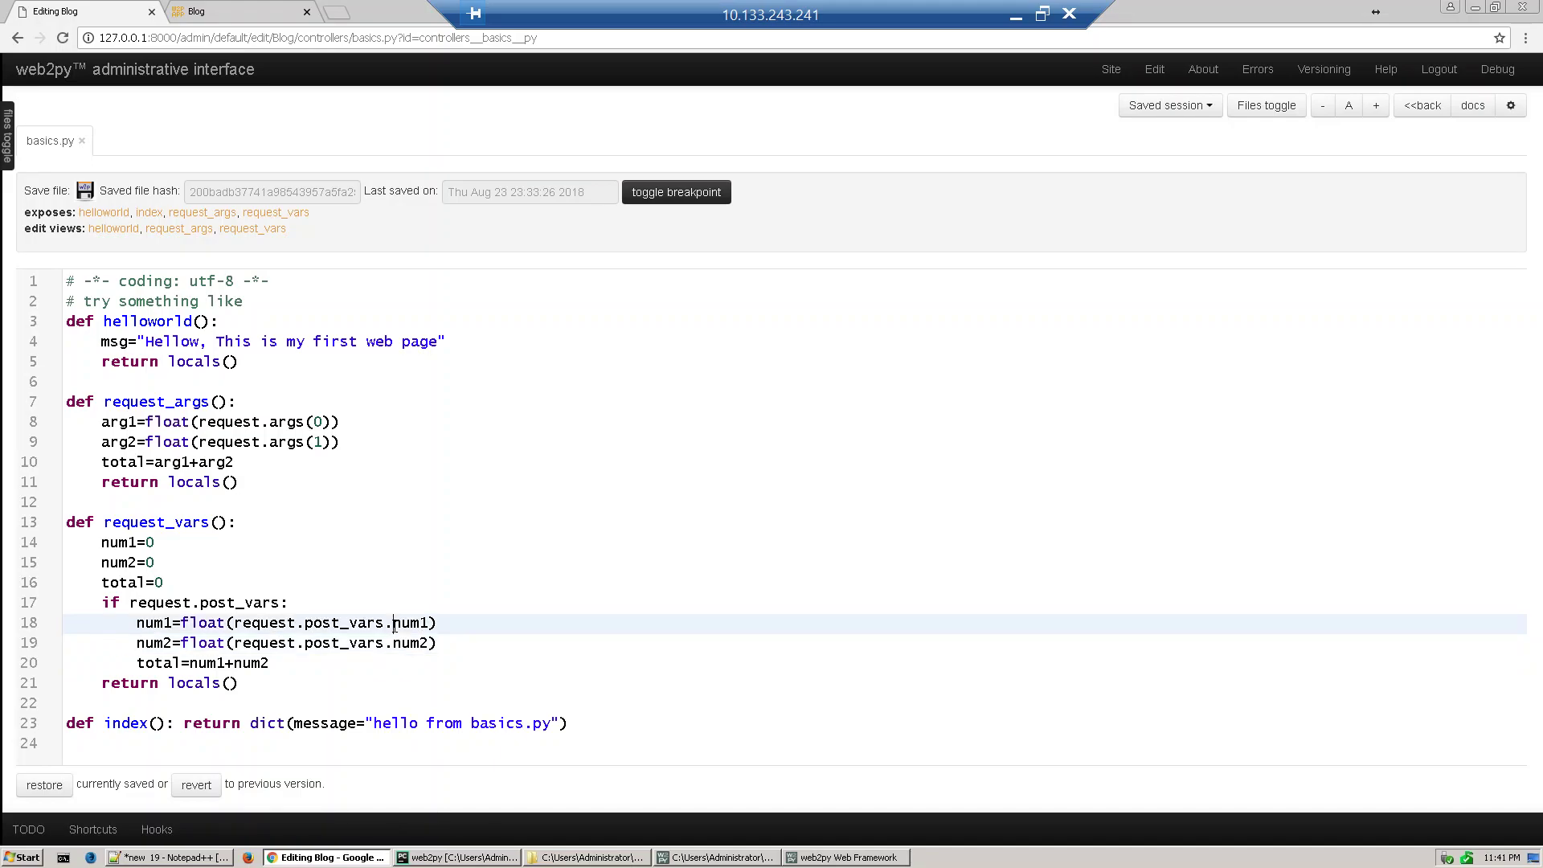
key("Right")
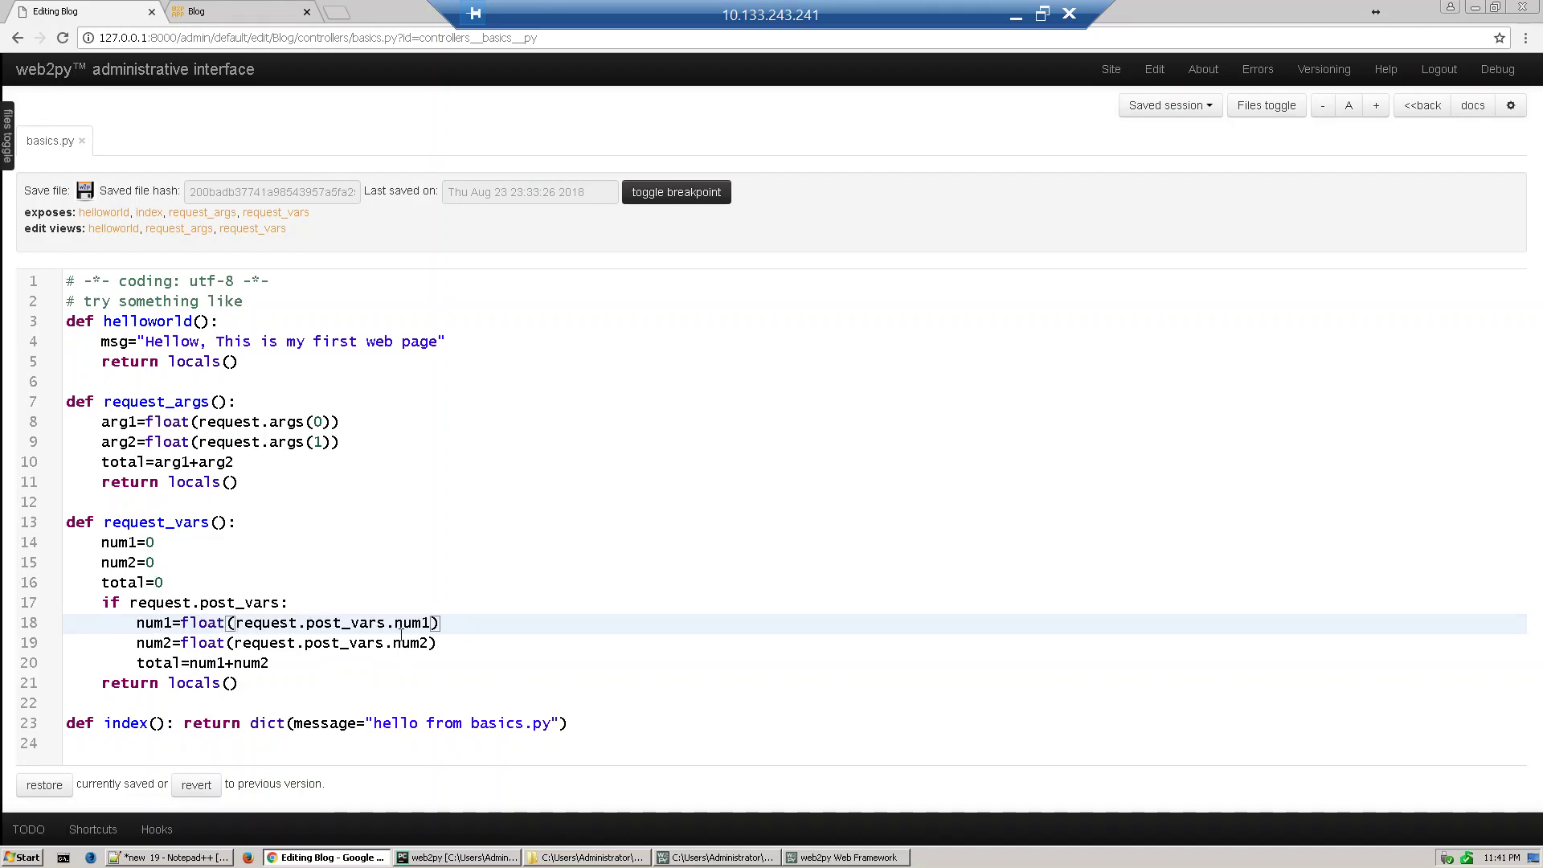
left_click(273, 664)
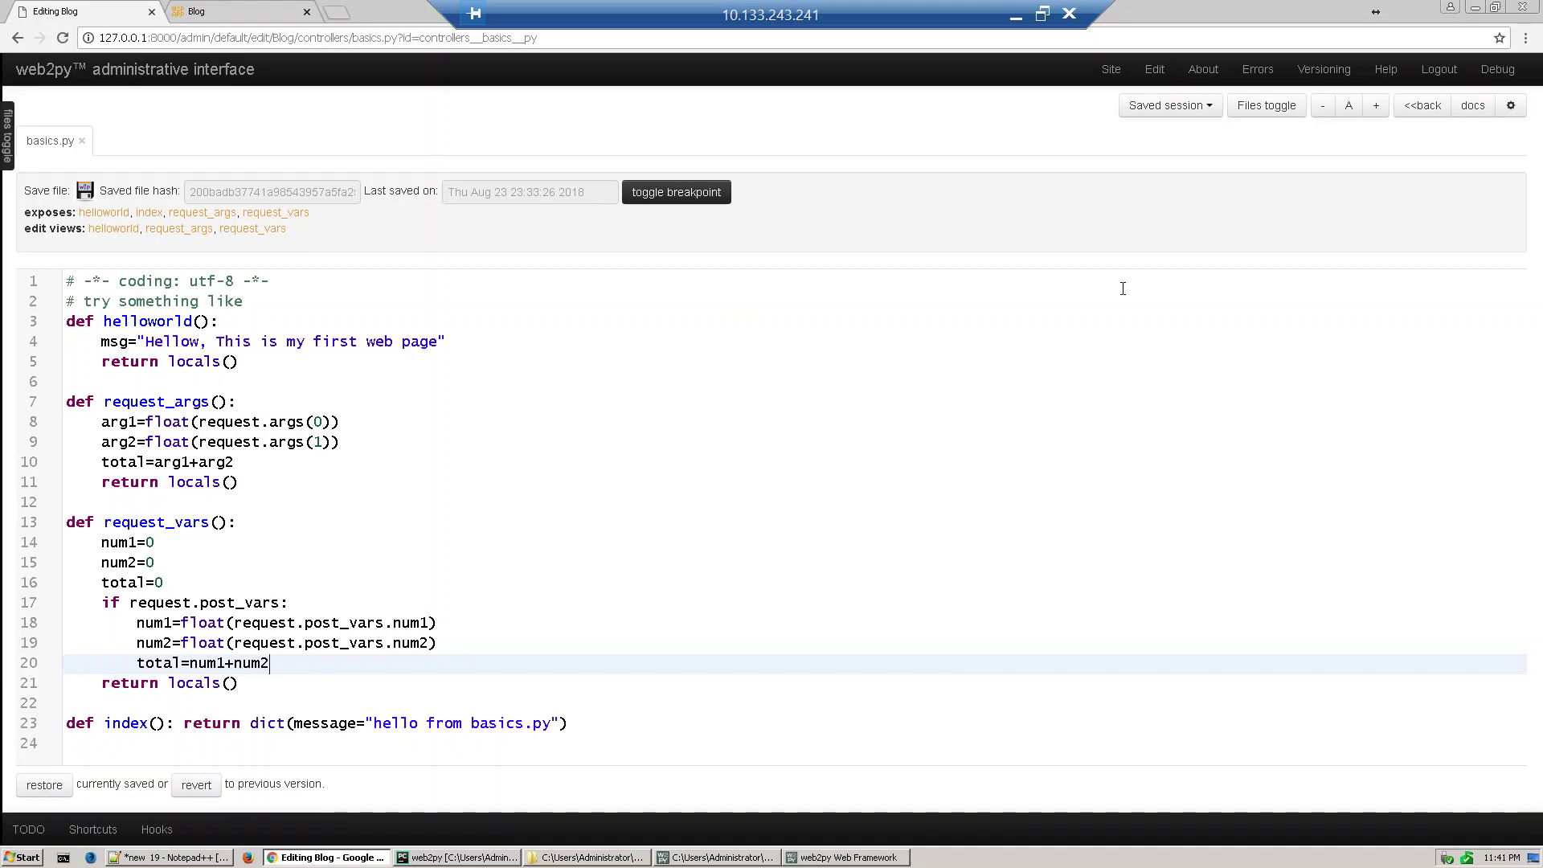
Go back to the Blog application's design page listing models, controllers and views
left_click(1154, 70)
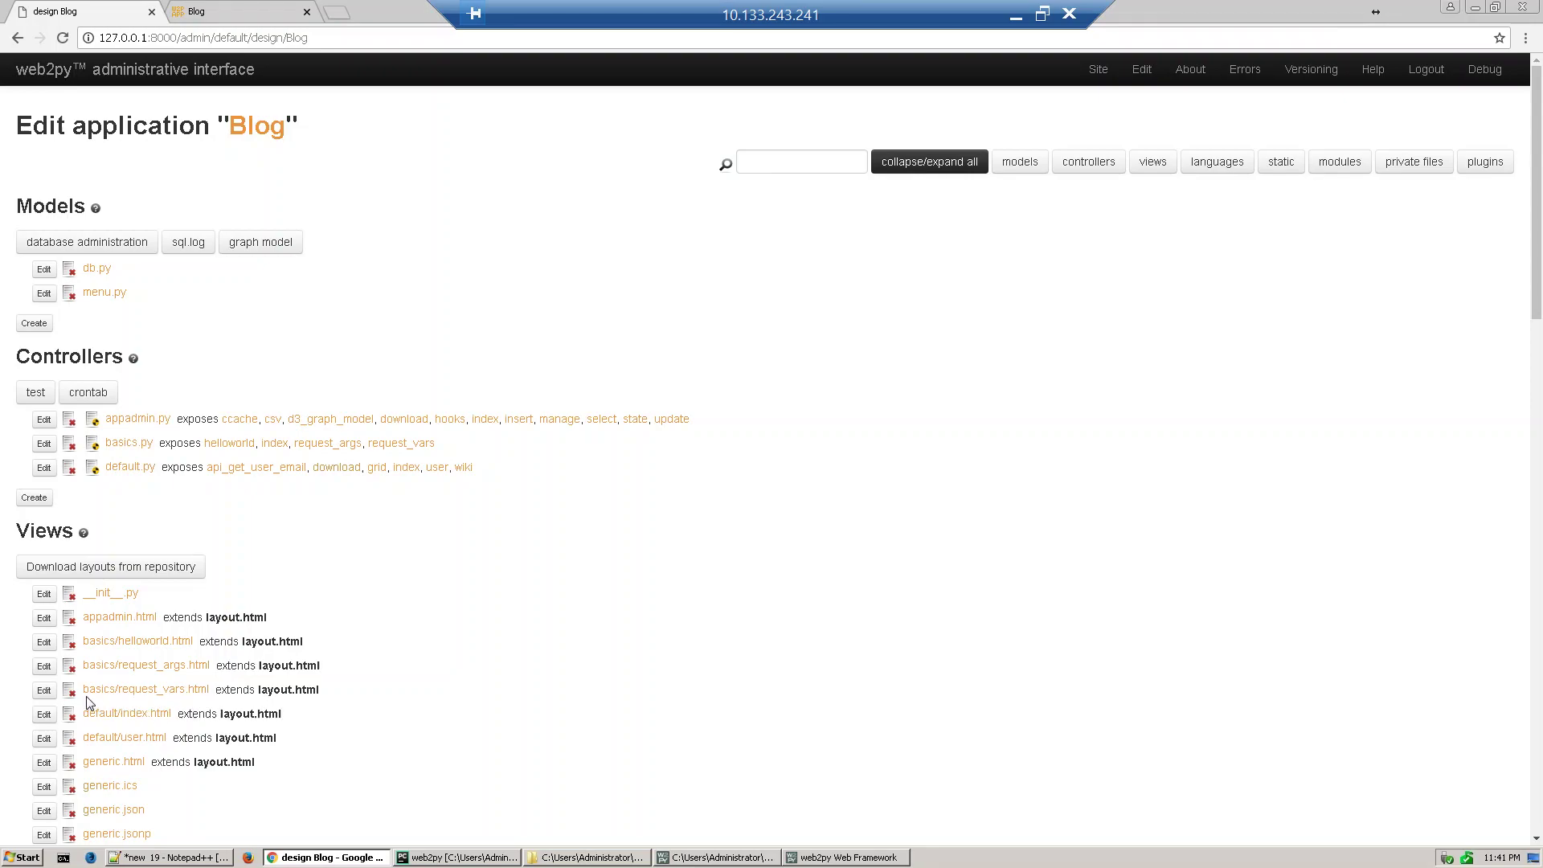
Open the basics/request_vars.html view with a larger font and review its post form method
left_click(45, 689)
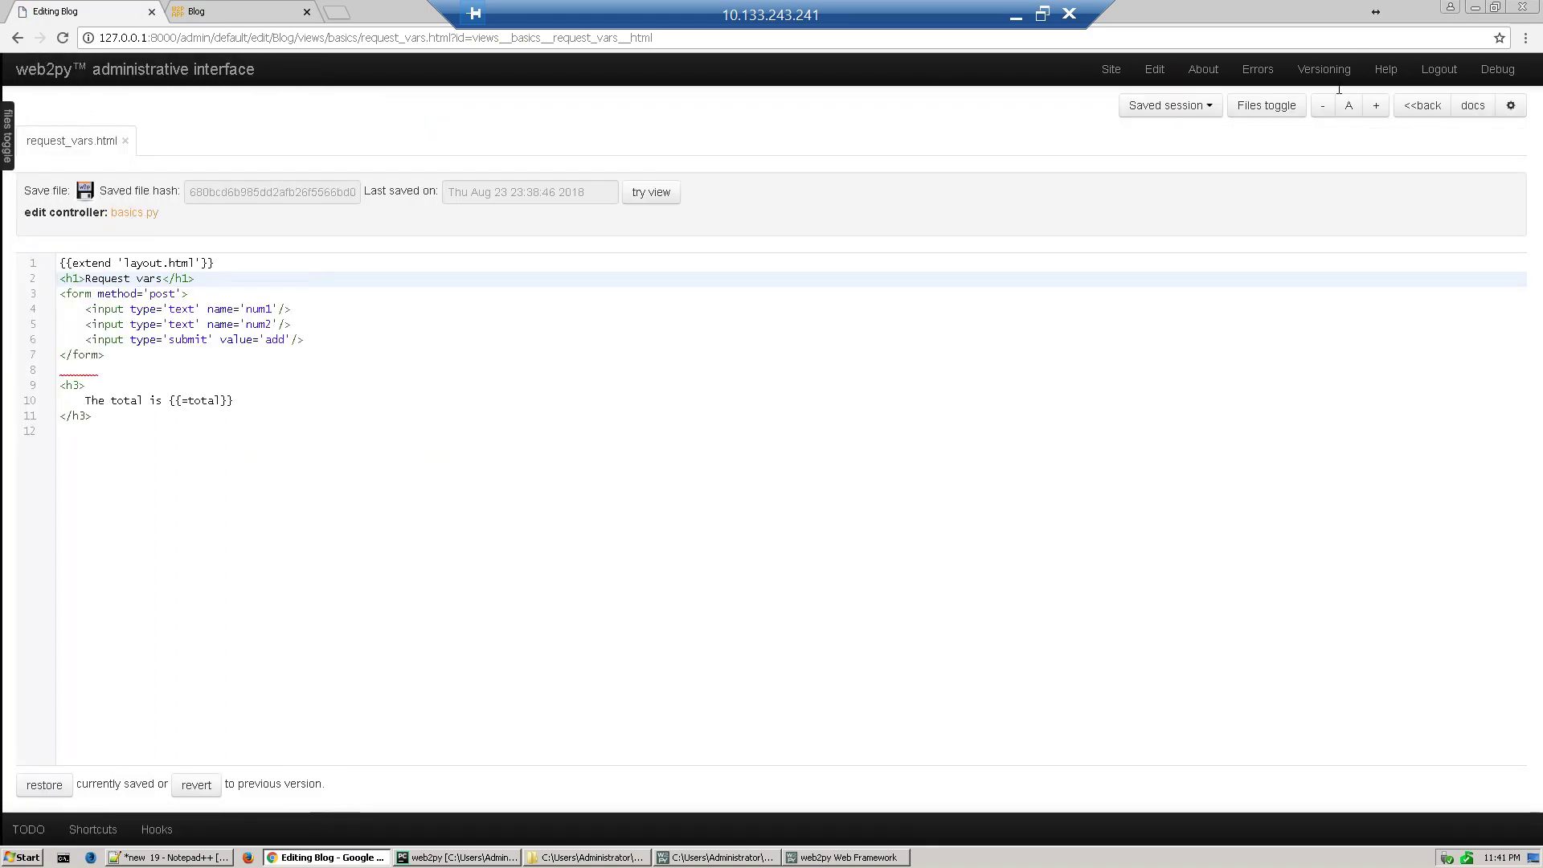
left_click(1377, 109)
left_click(1378, 109)
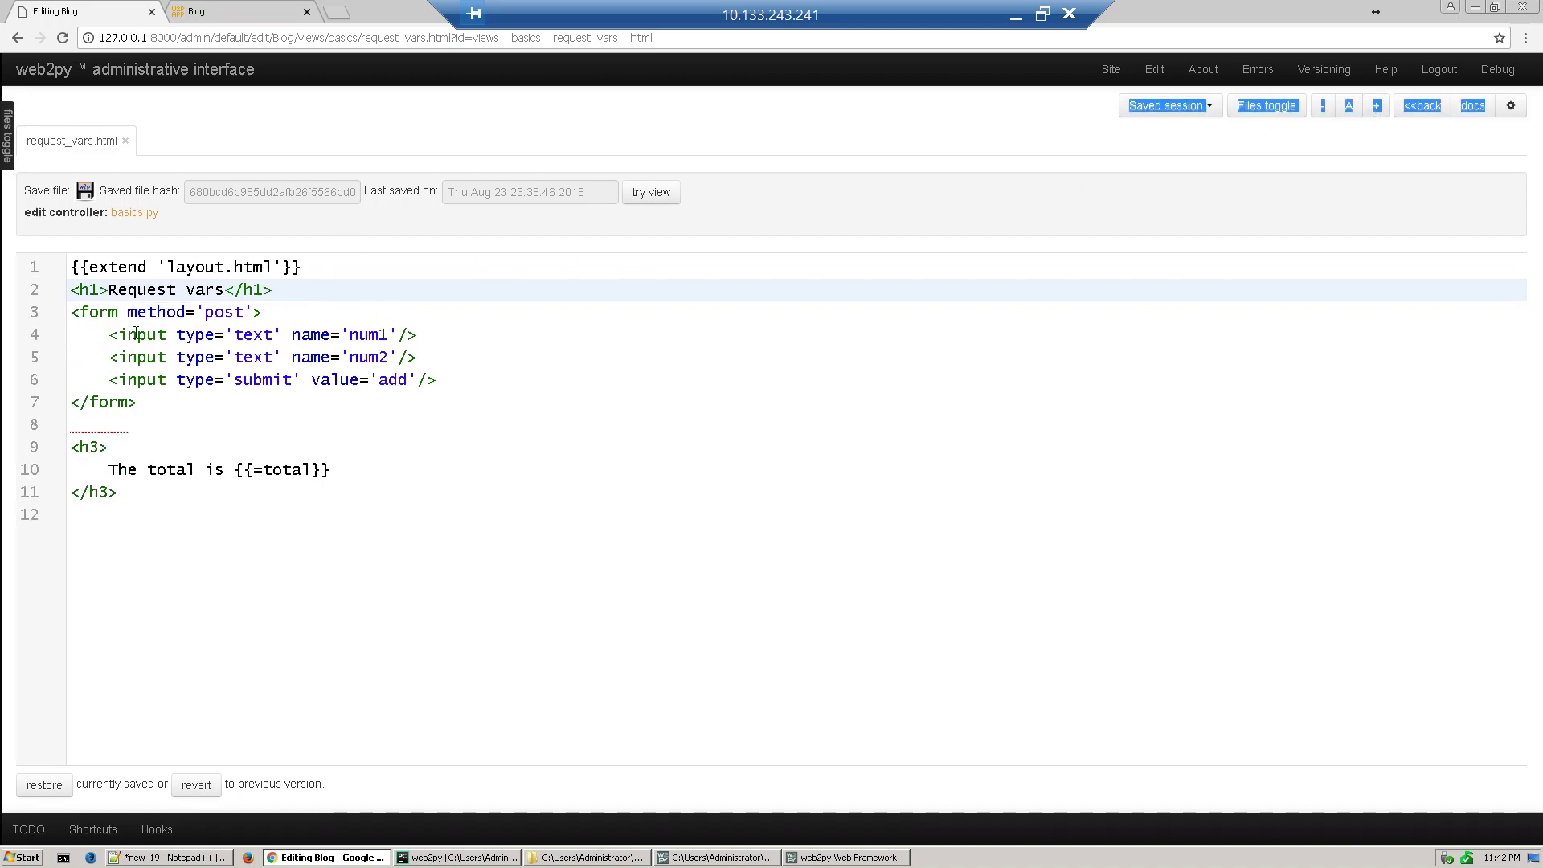
double_click(224, 312)
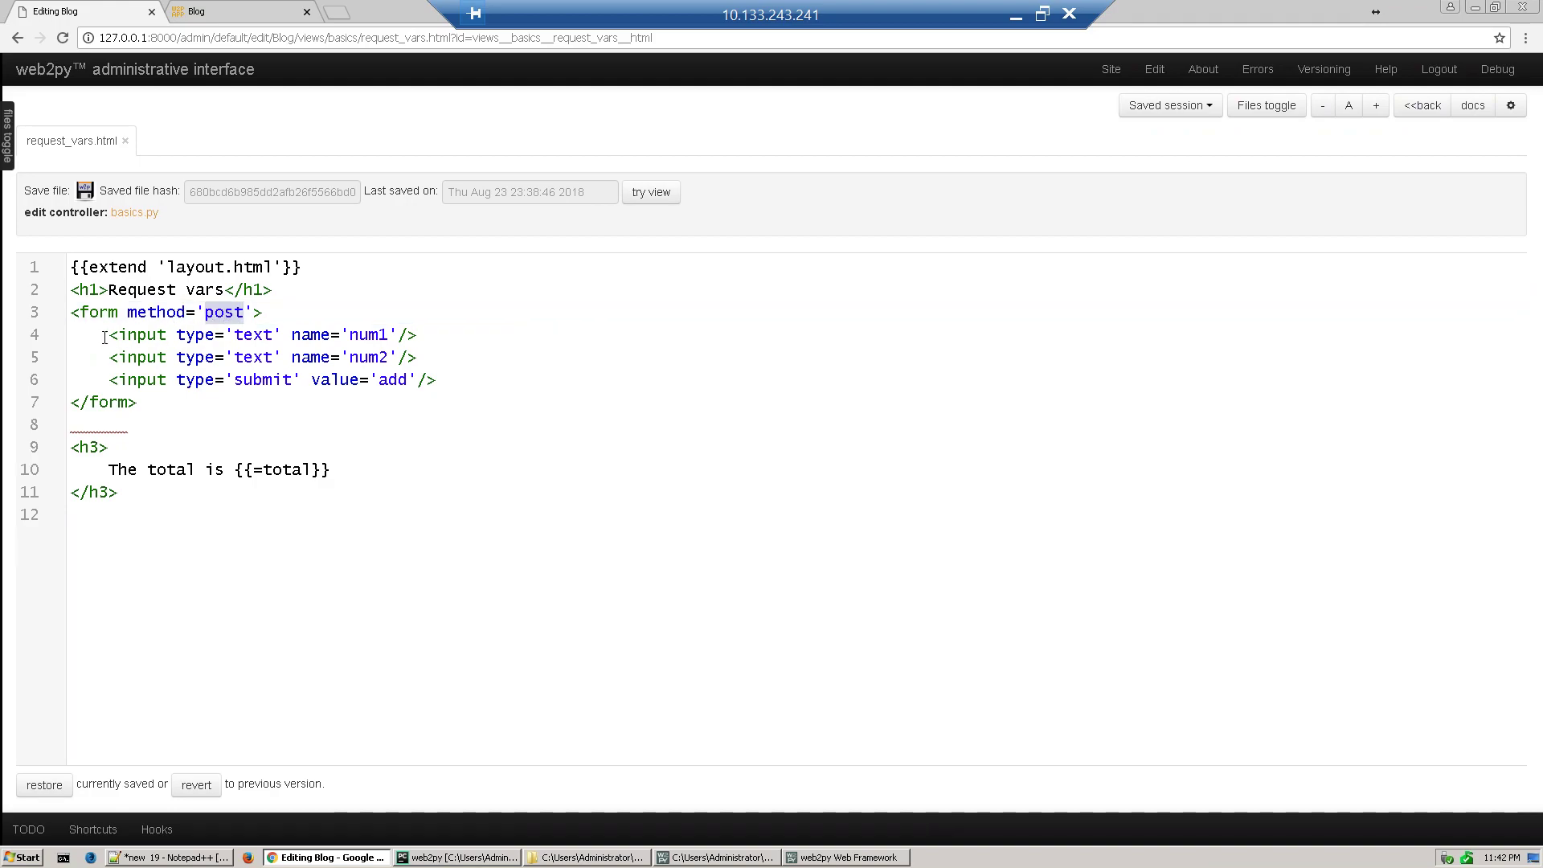
Review the num1, num2 and submit inputs and the total line, then save the view
double_click(364, 335)
double_click(366, 358)
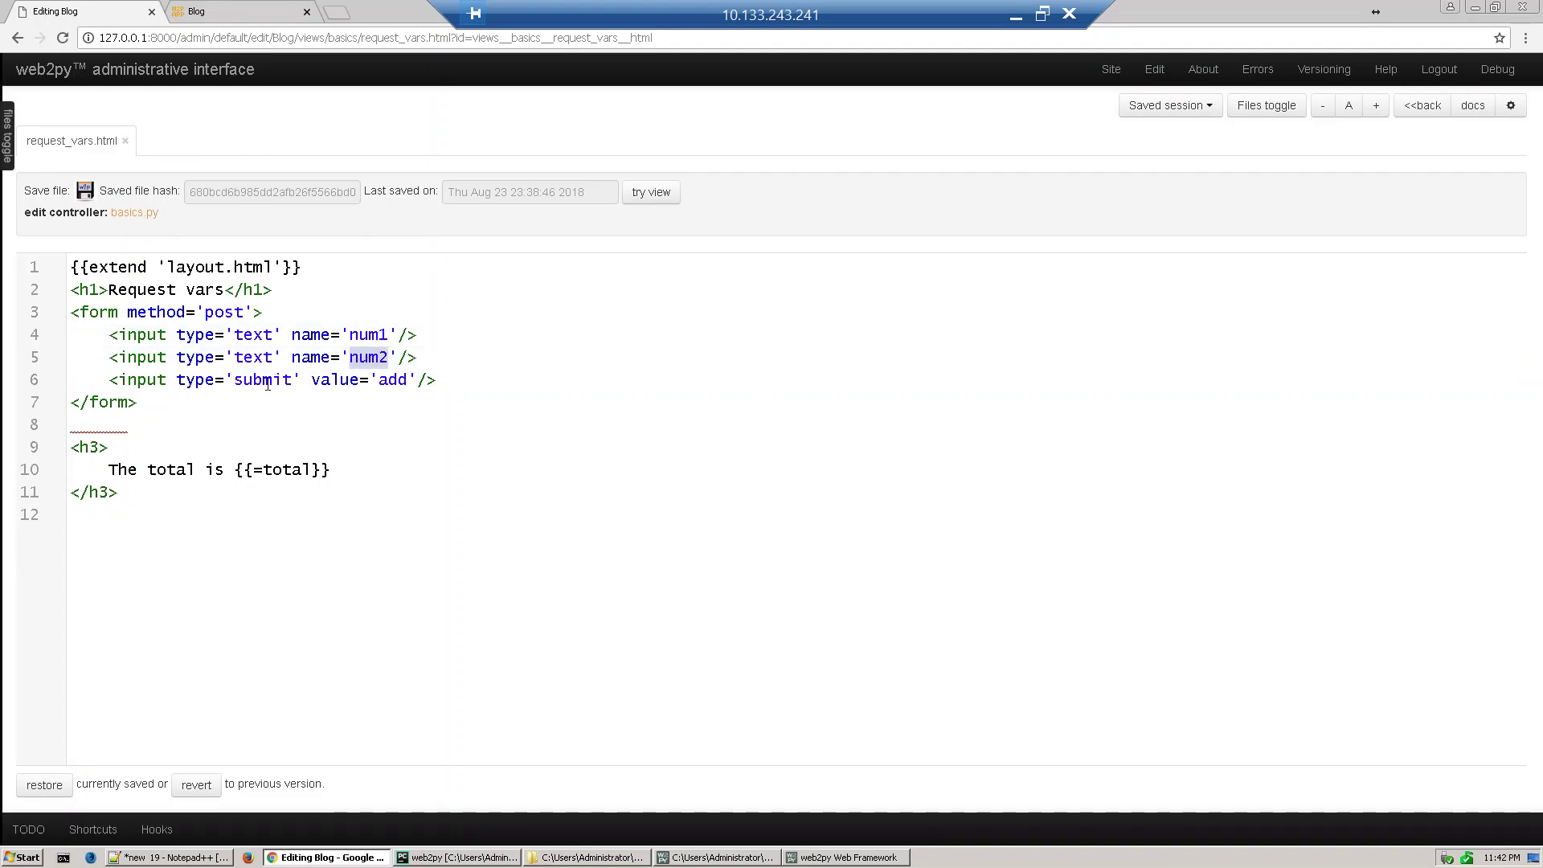
double_click(268, 381)
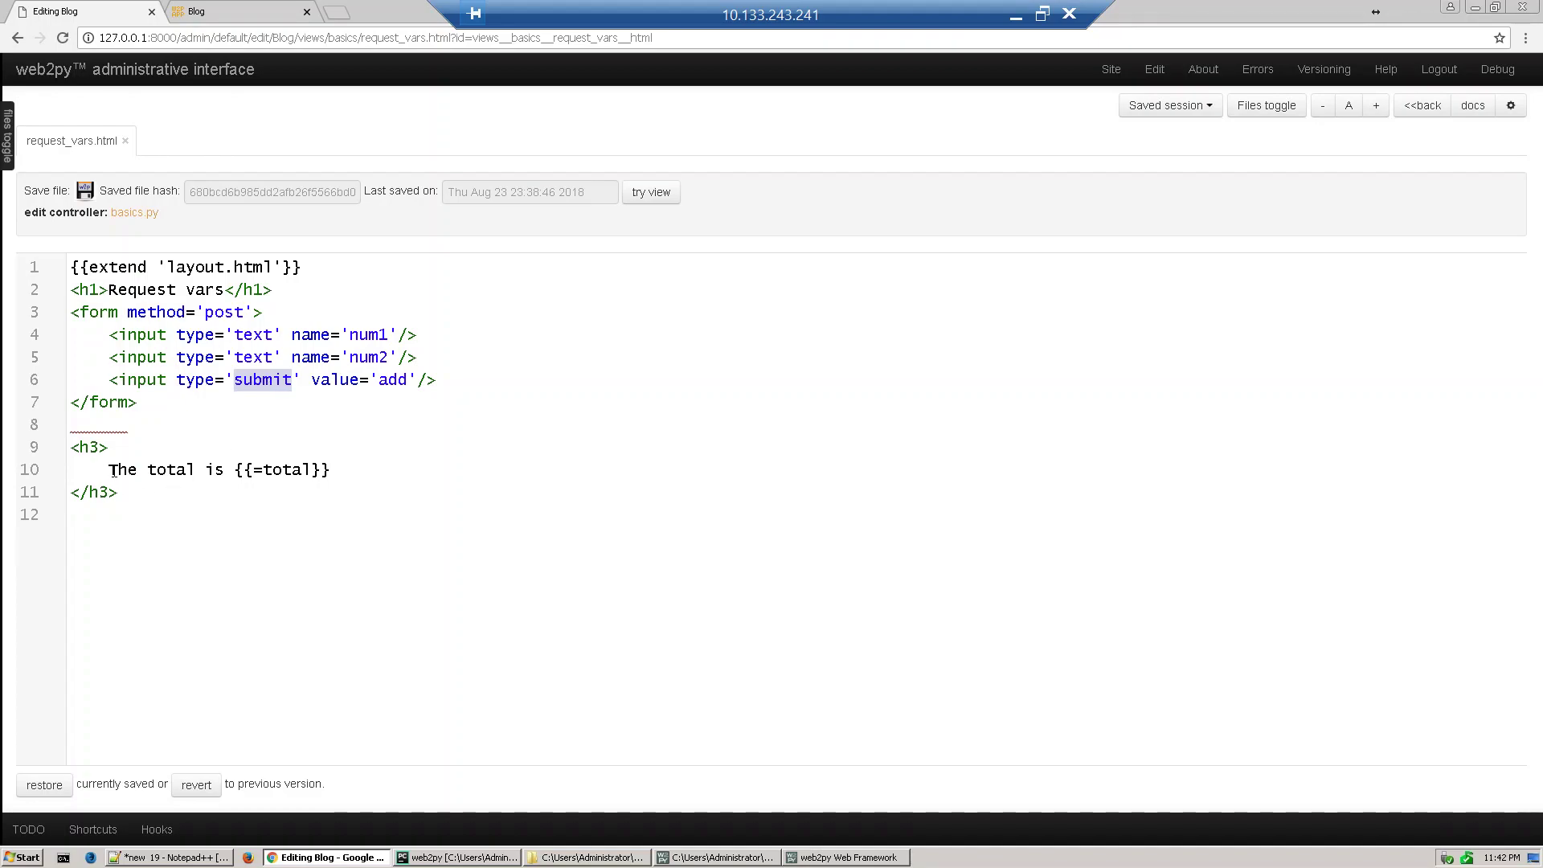
left_click_drag(106, 470, 327, 470)
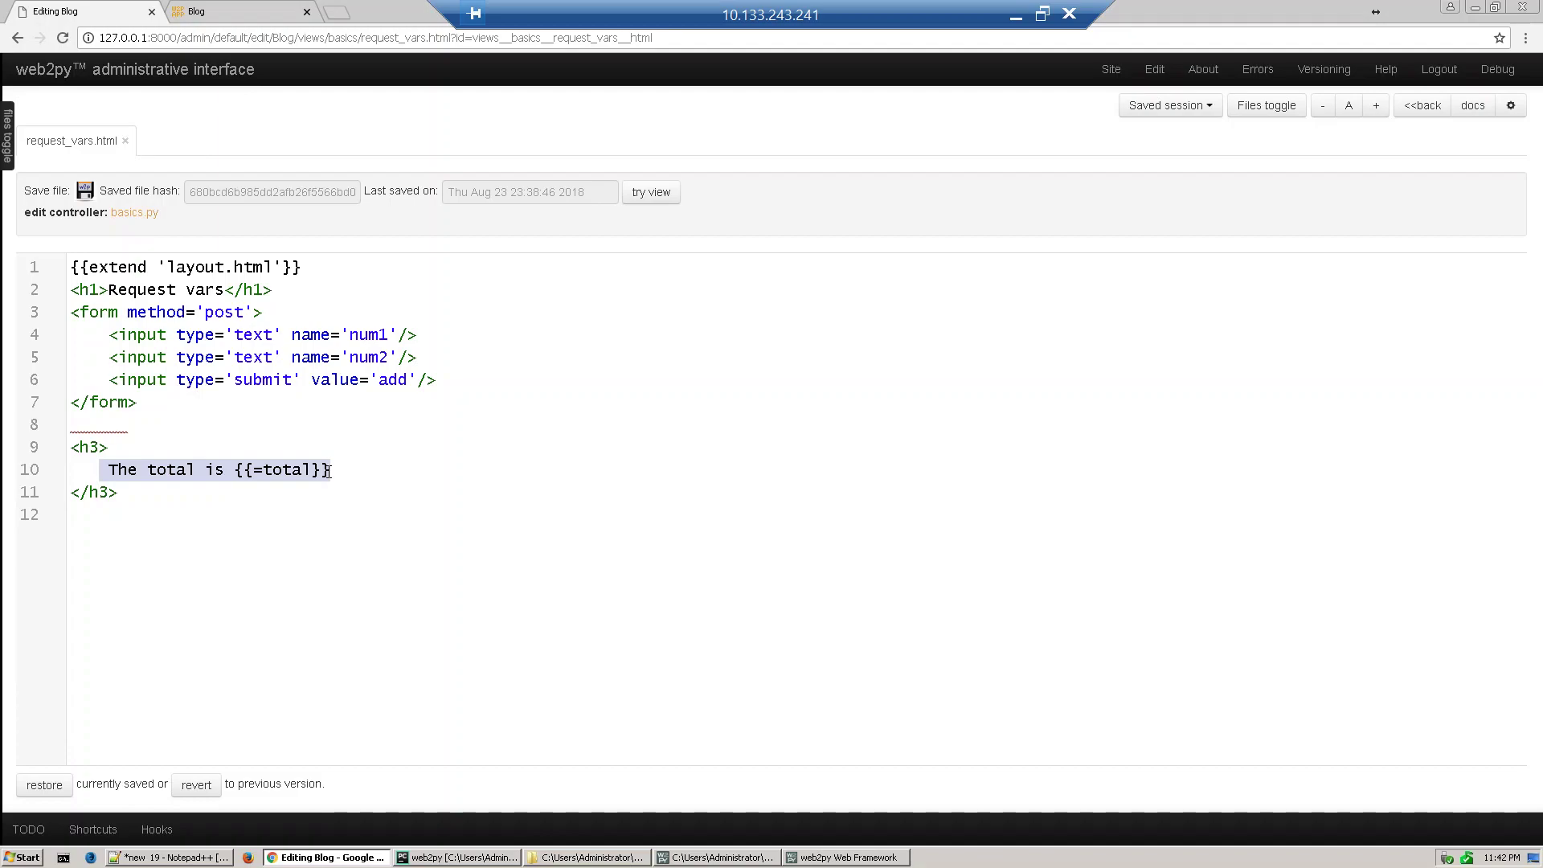
left_click(85, 191)
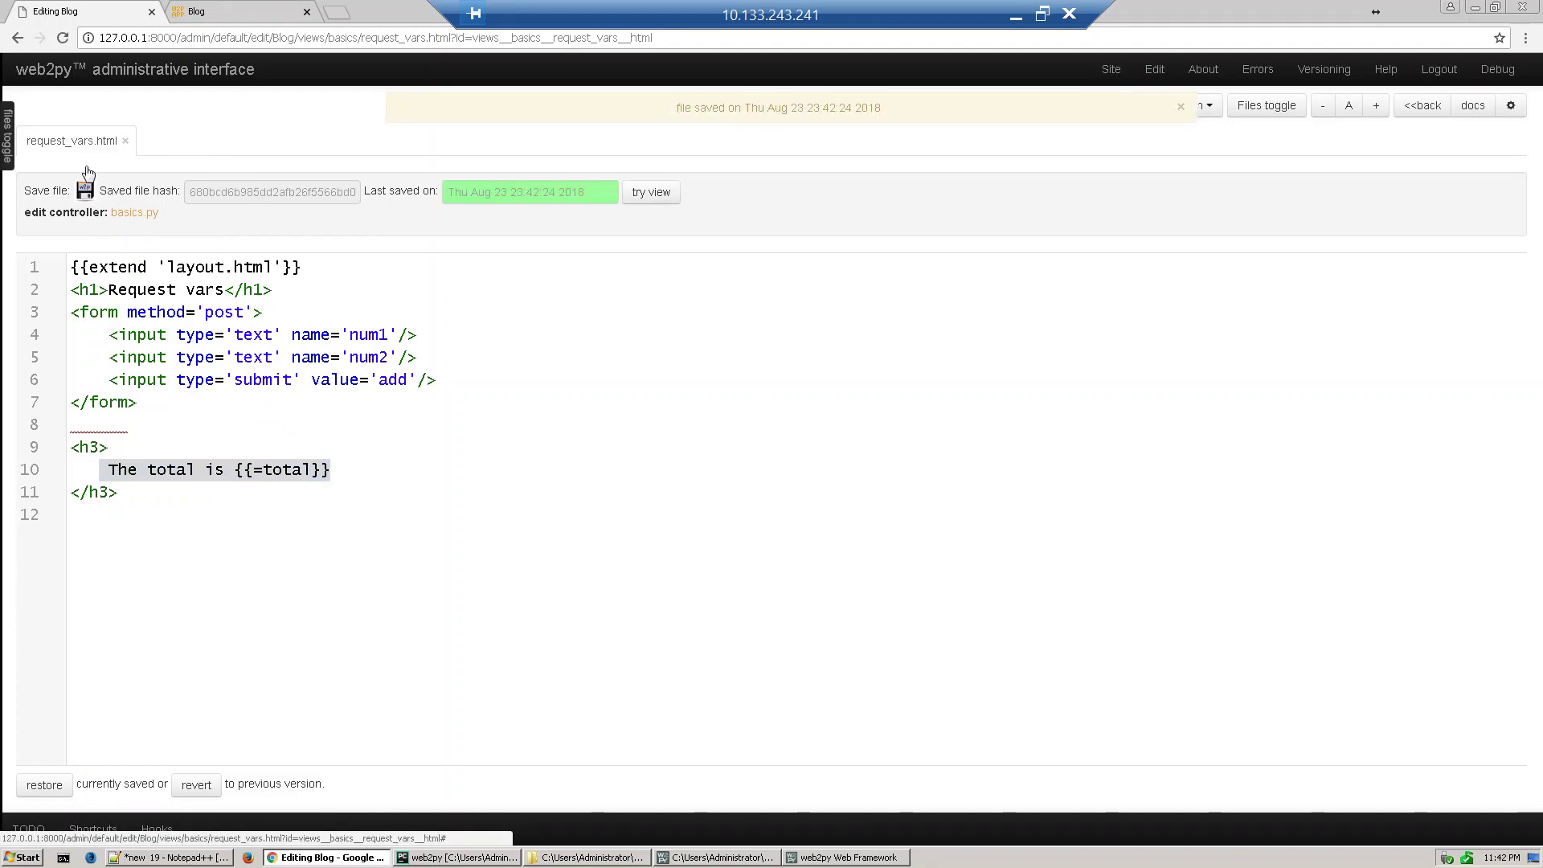
Reload the live Request vars page and add 2 and 5 for a total of 7.0
left_click(214, 13)
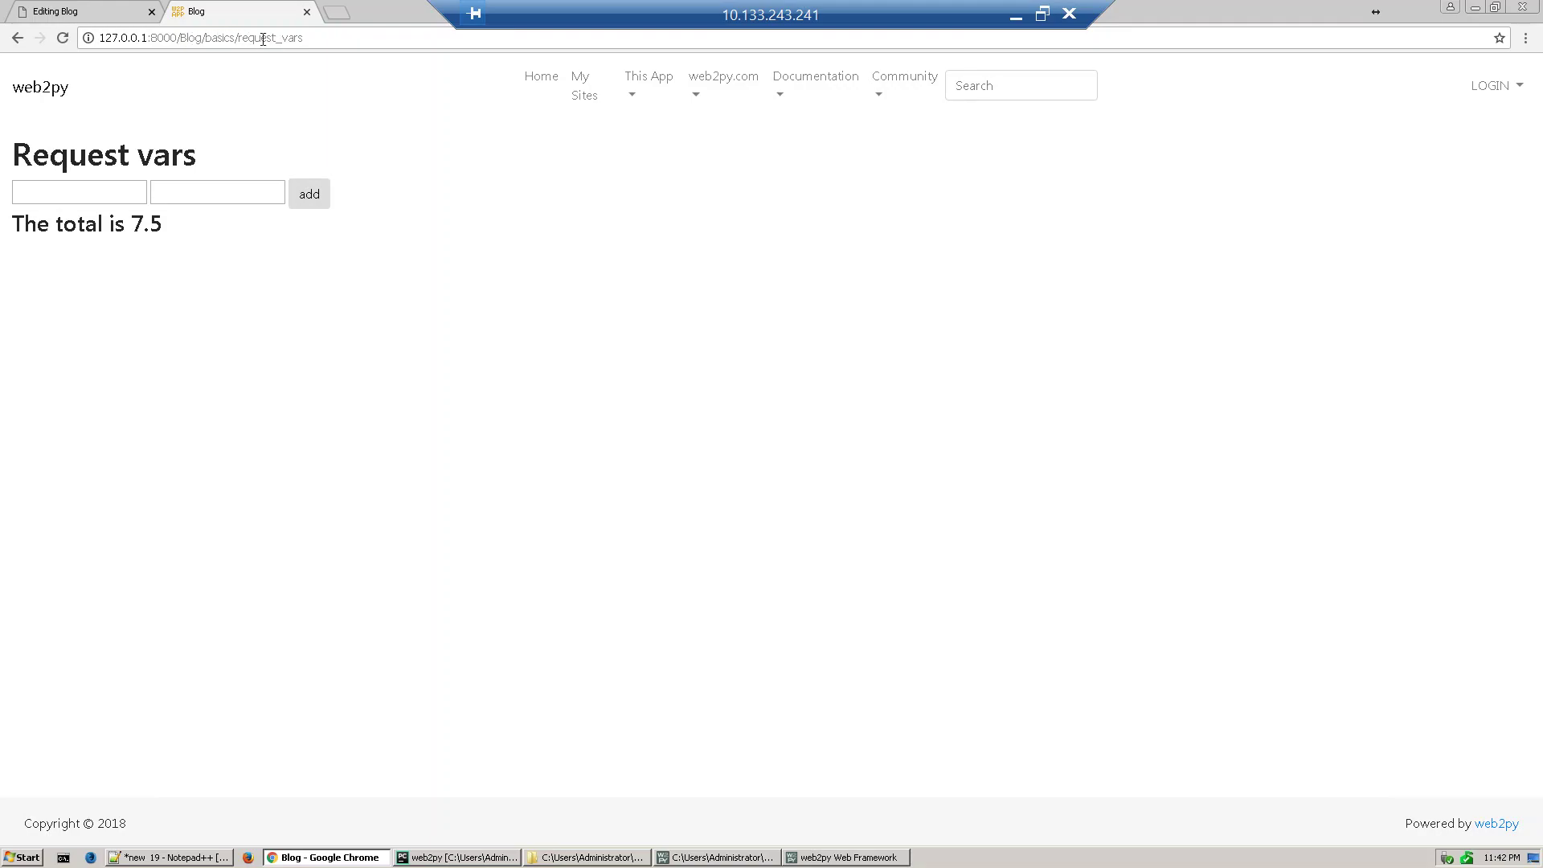
left_click(314, 38)
key("Return")
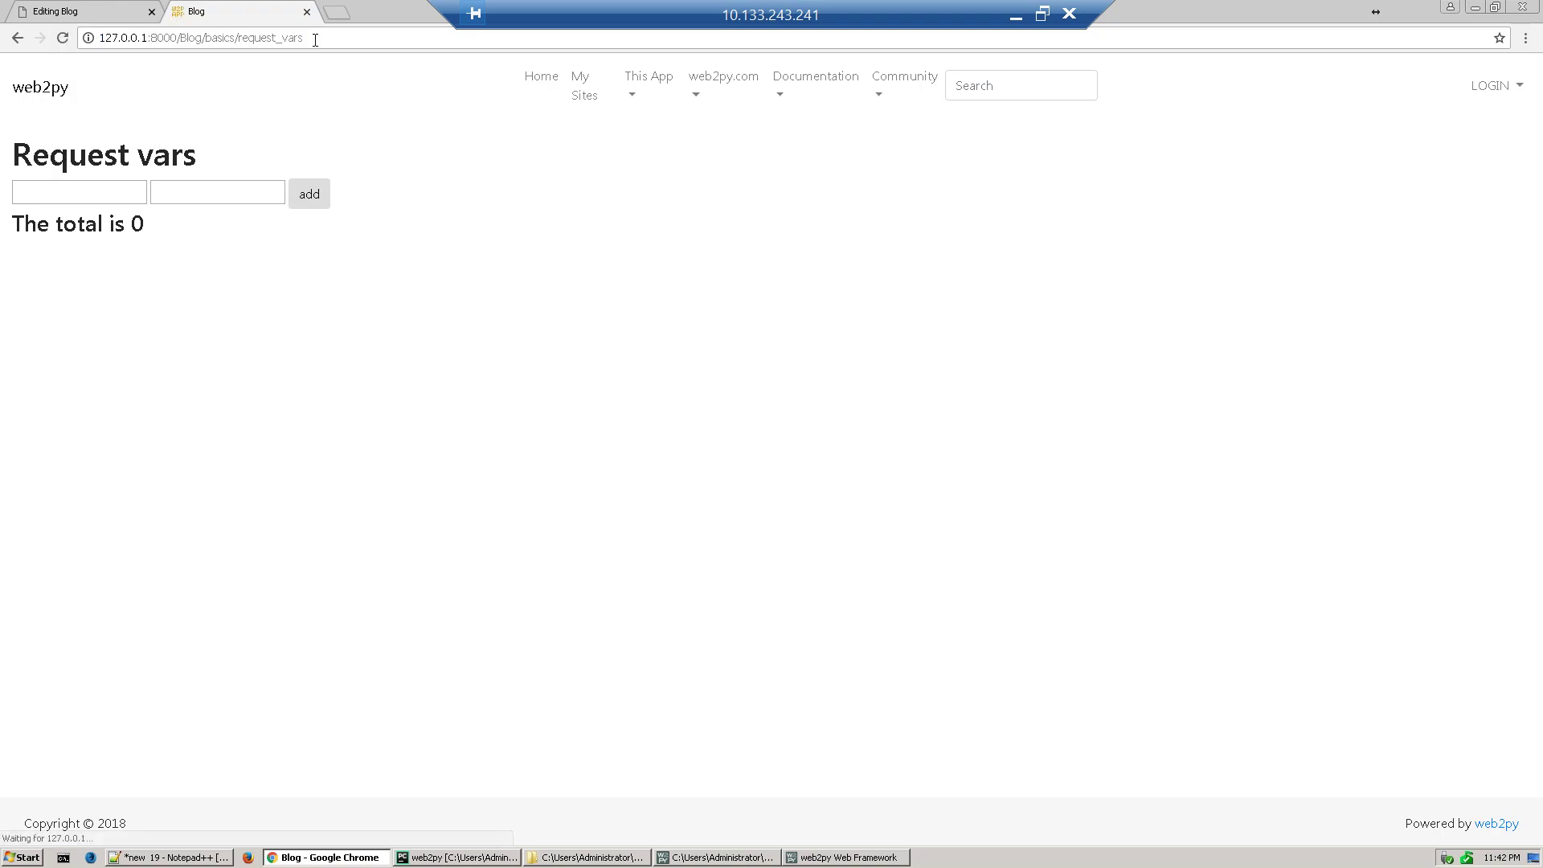
left_click(64, 194)
type("2")
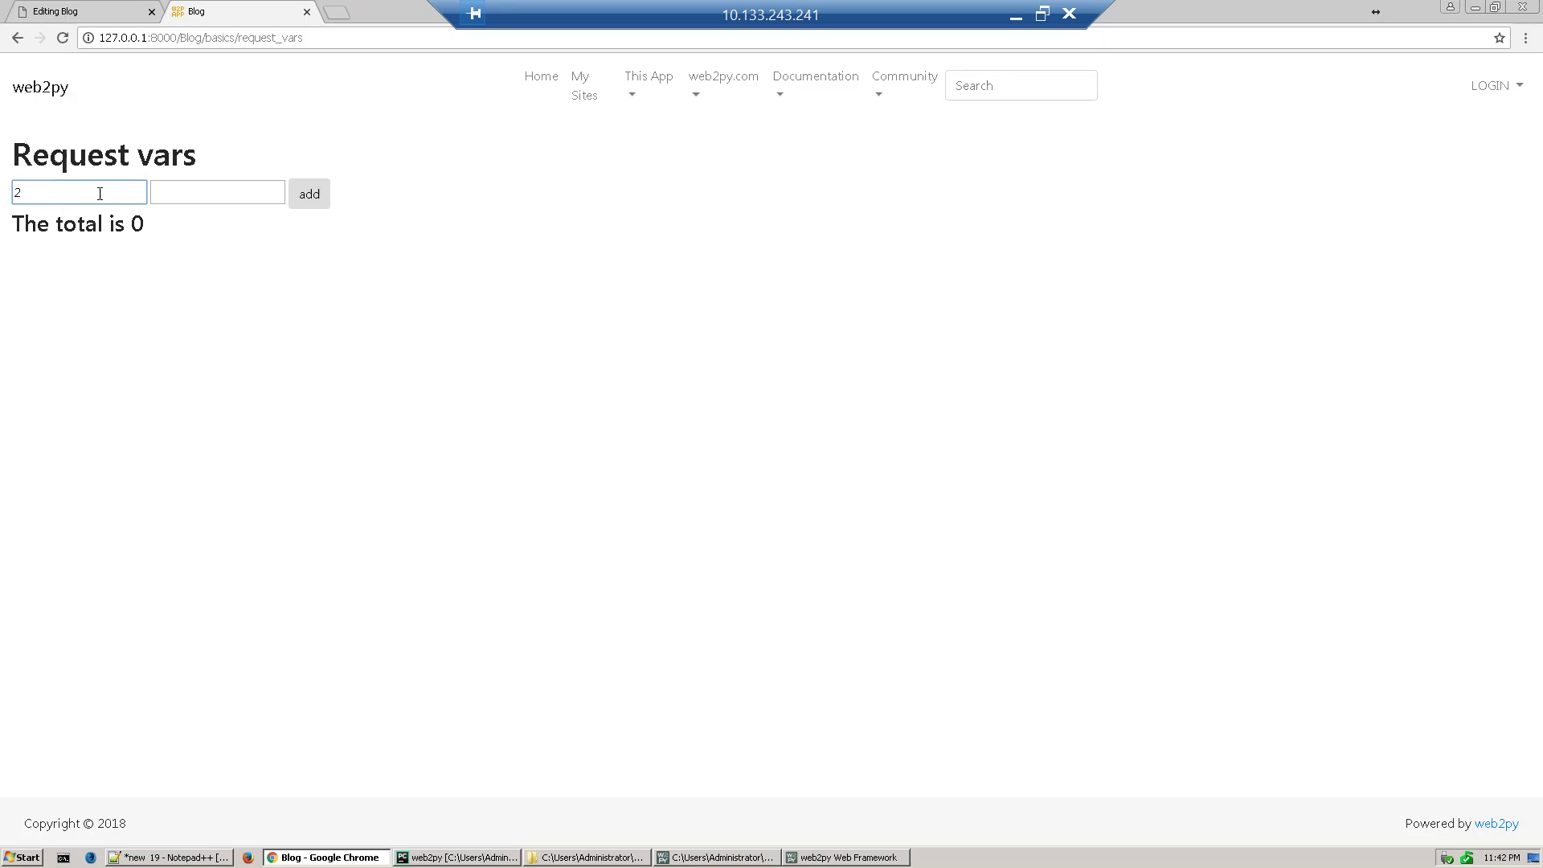
left_click(179, 193)
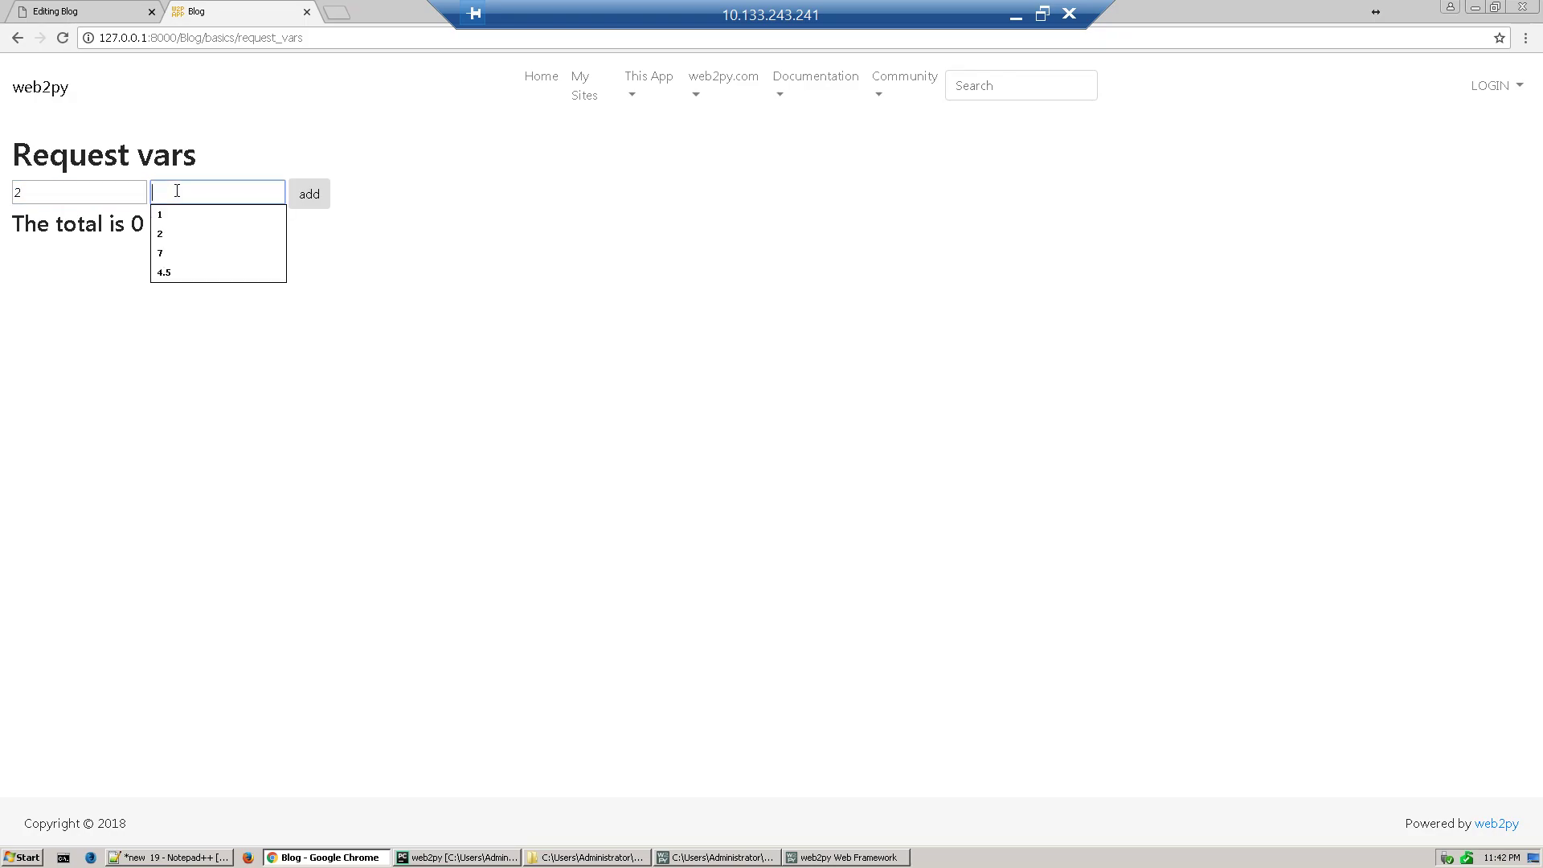
type("5")
left_click(310, 194)
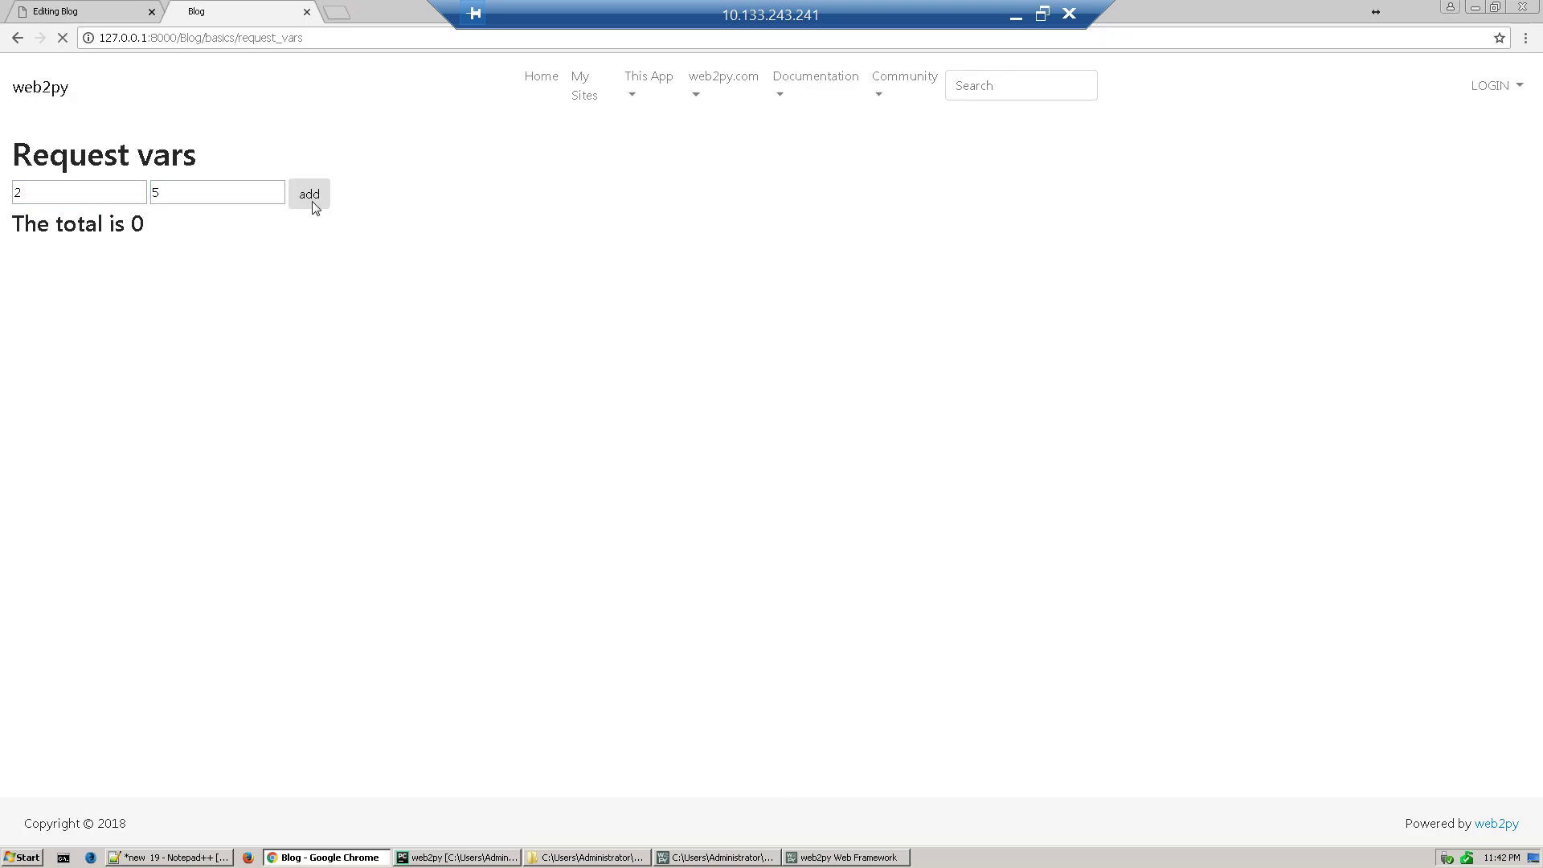
Enter 3 and 4.5 in the number fields and submit them
left_click(120, 189)
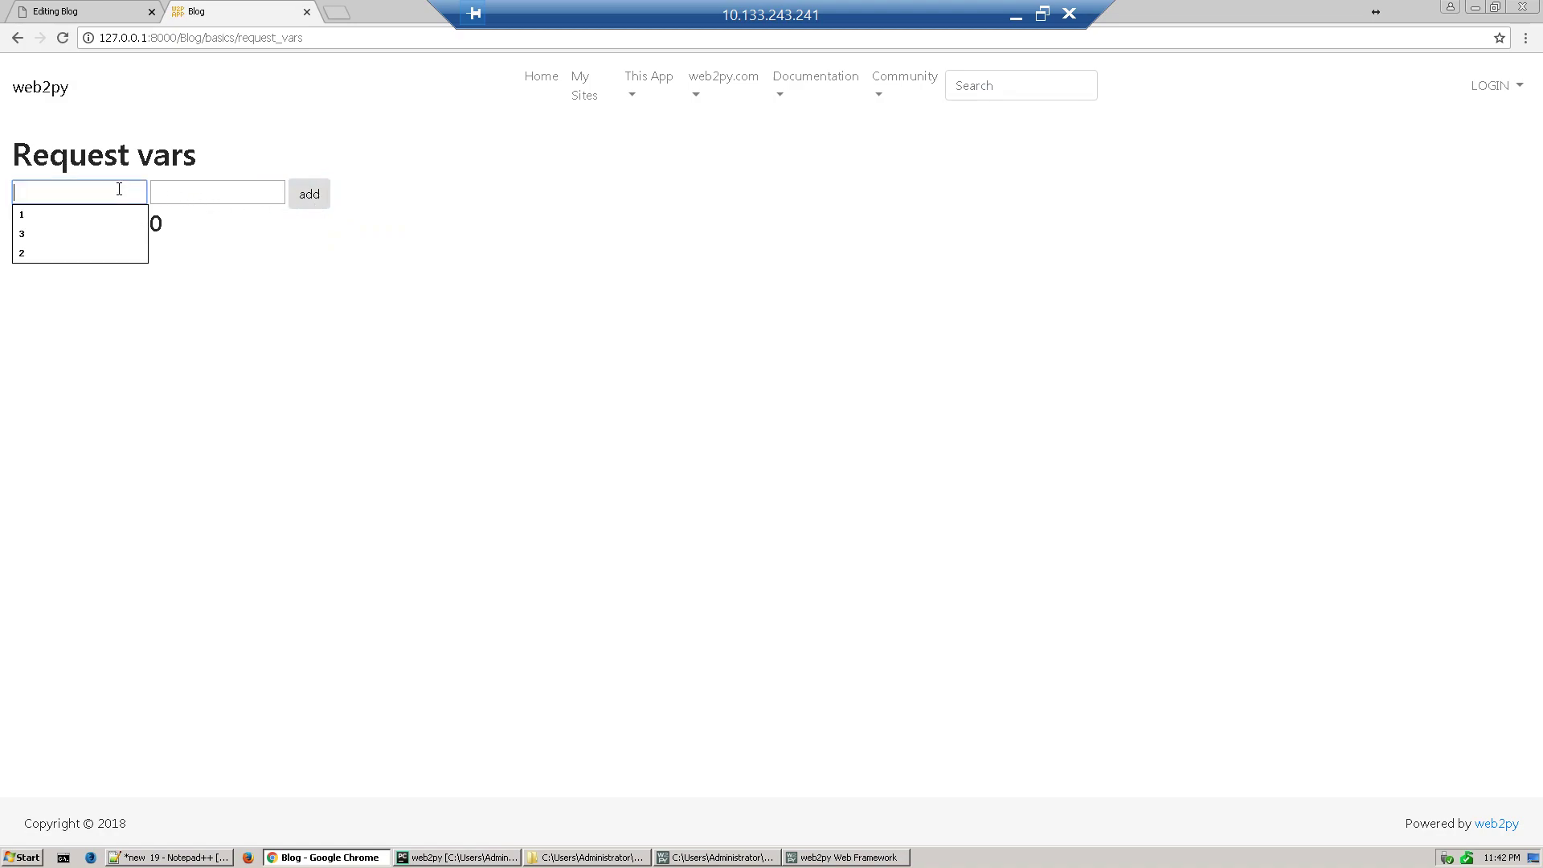
left_click(72, 233)
left_click(180, 189)
type("4.5")
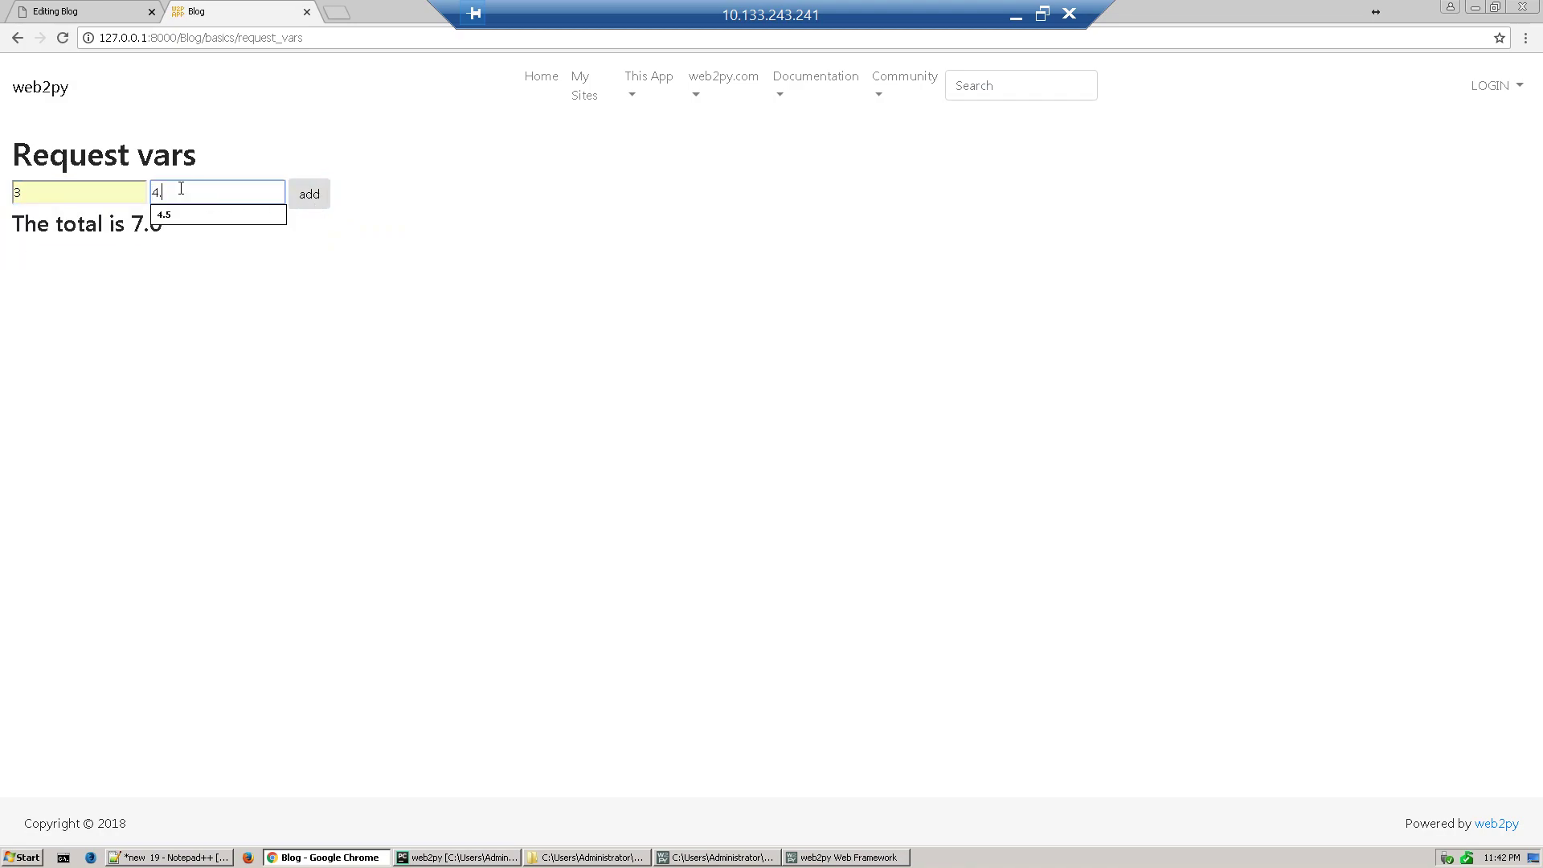
left_click(310, 194)
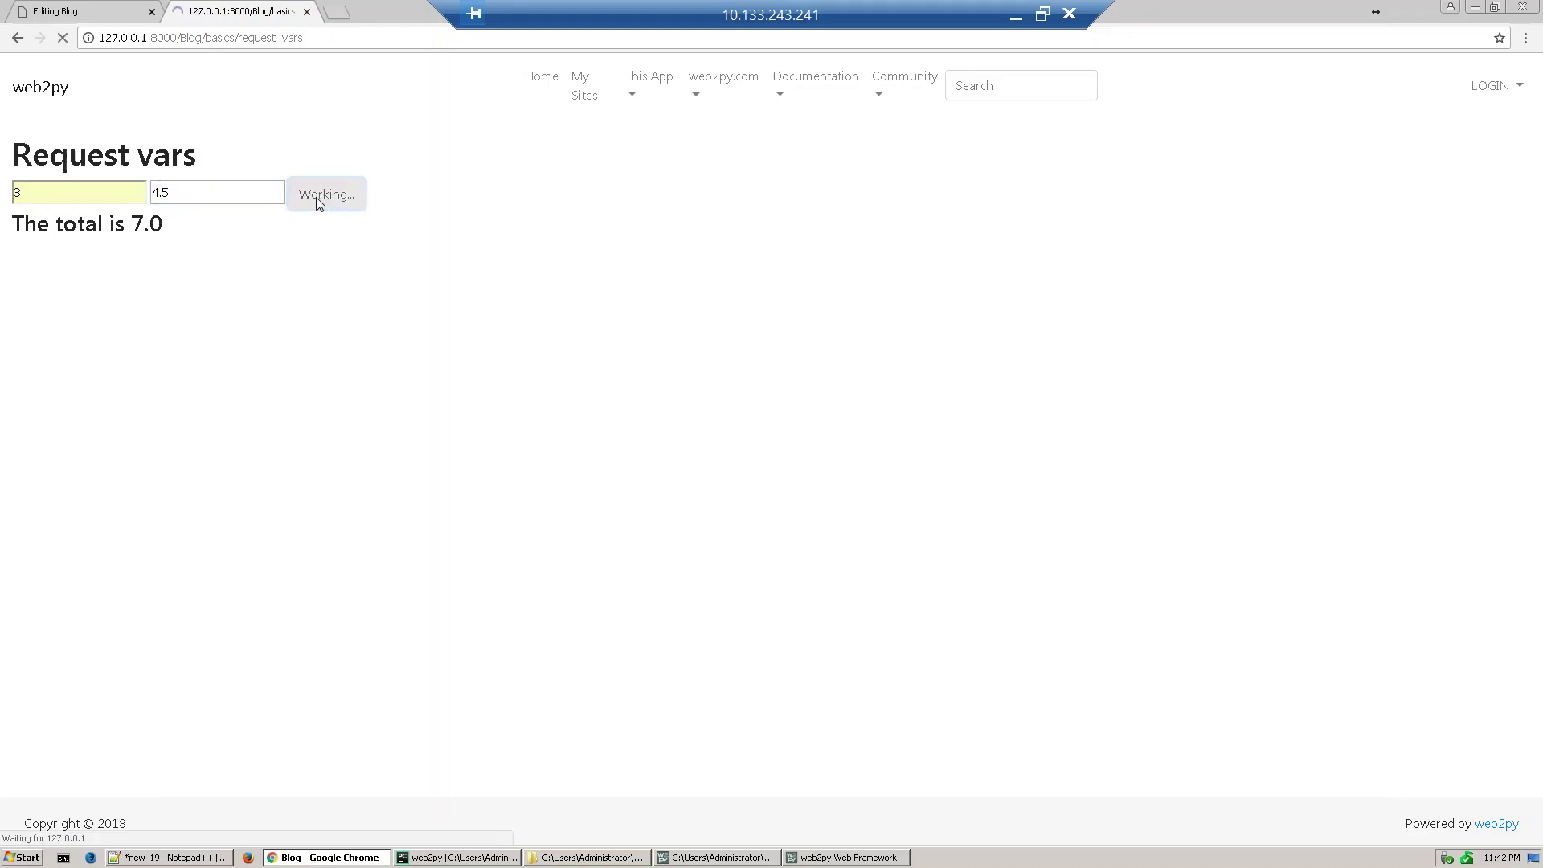